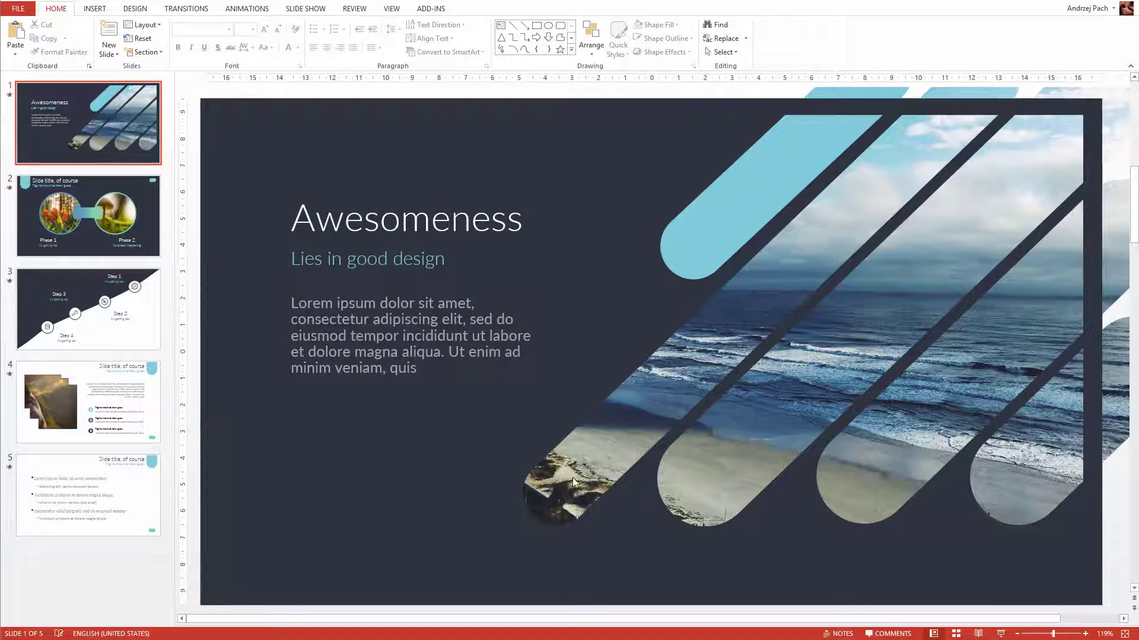
- Zoom out, show the Animations tab and select slide 1's 'Awesomeness' title text box
scroll(311, 163, down, 2)
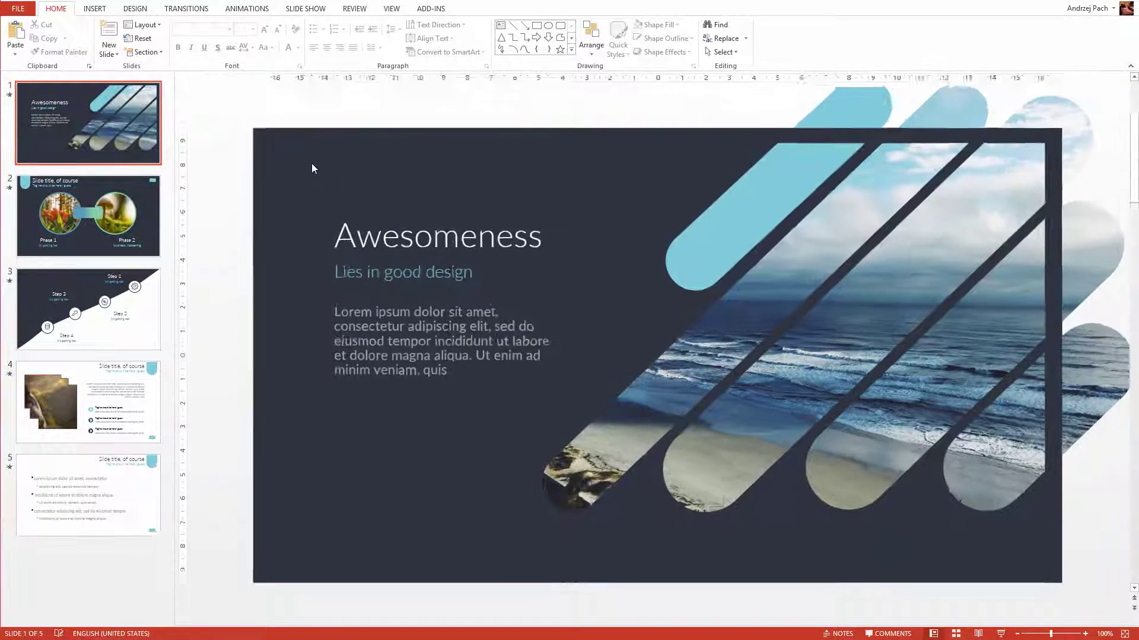
click(246, 9)
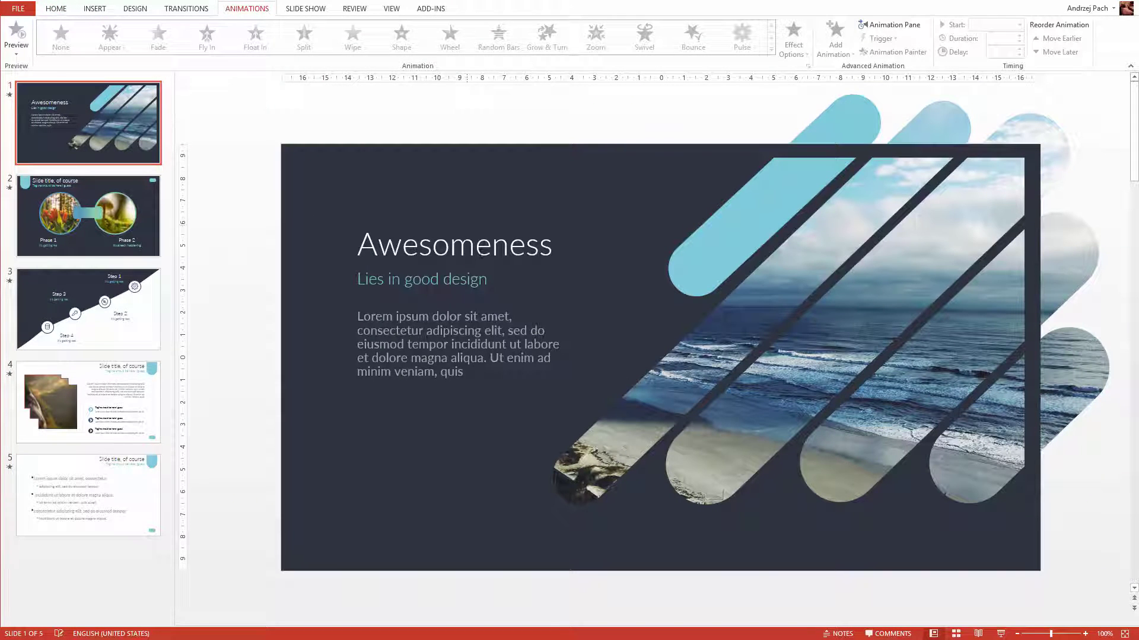
click(475, 244)
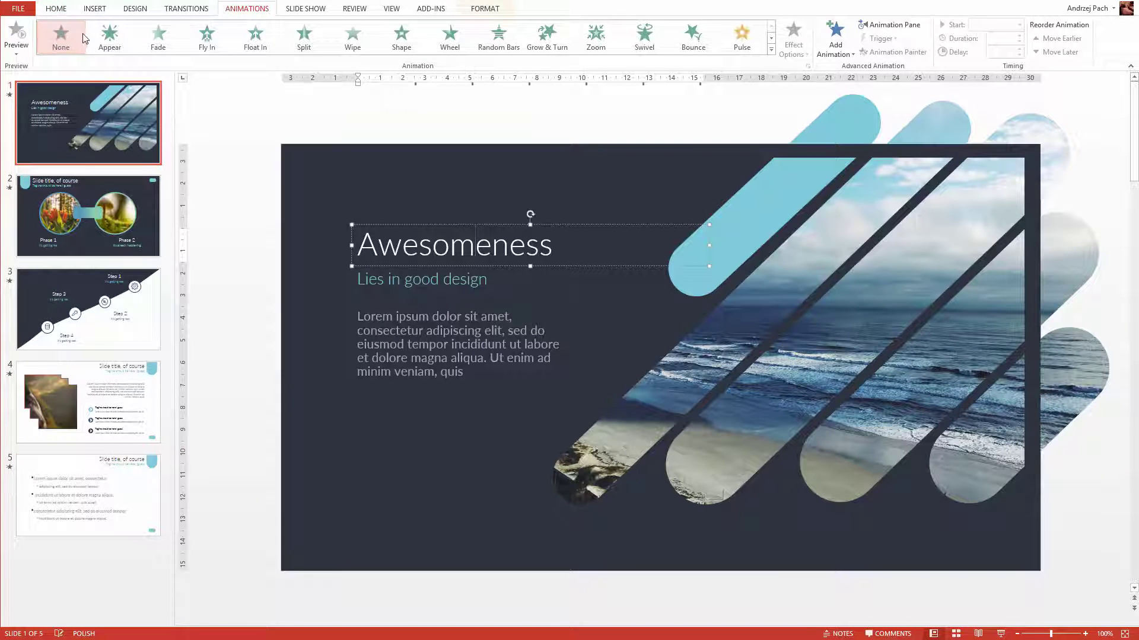
click(771, 49)
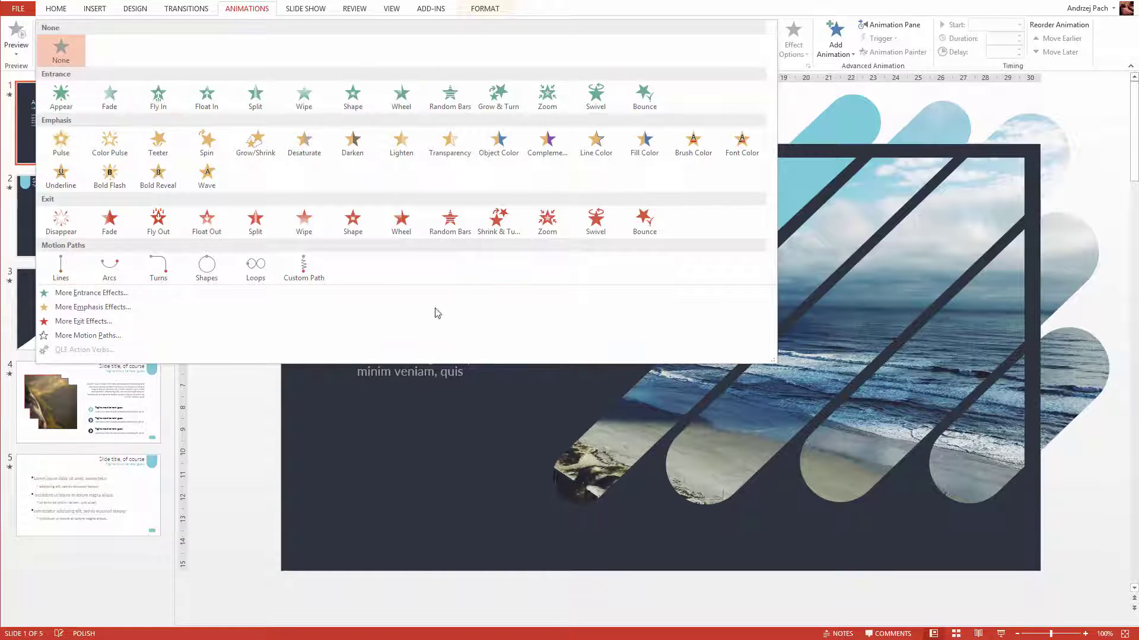
click(98, 296)
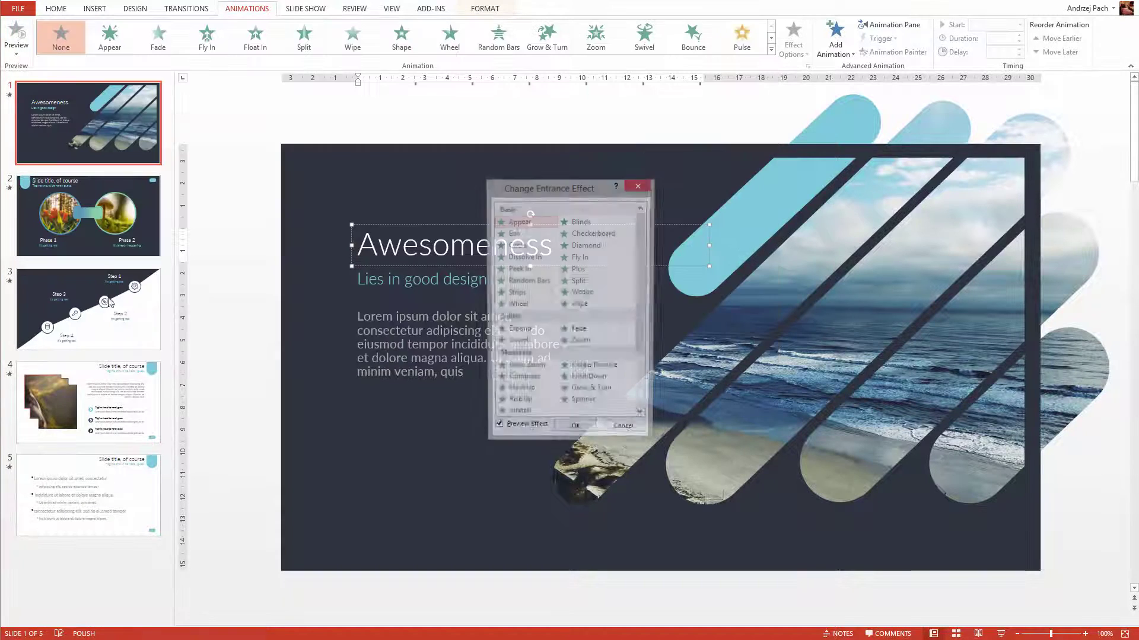
drag(569, 188, 766, 191)
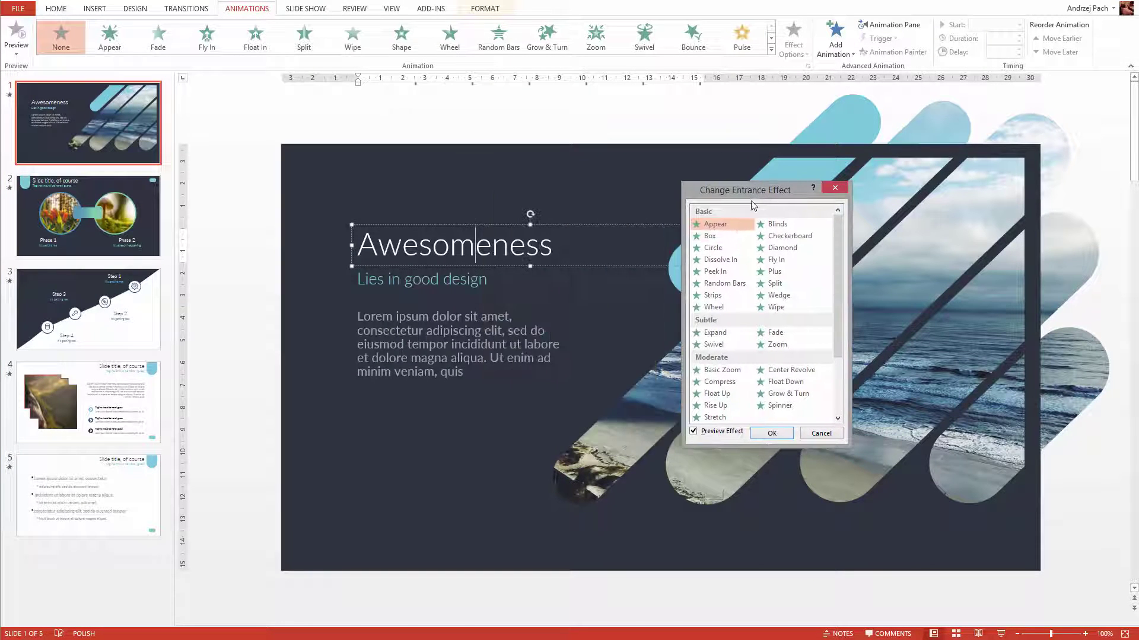
click(720, 259)
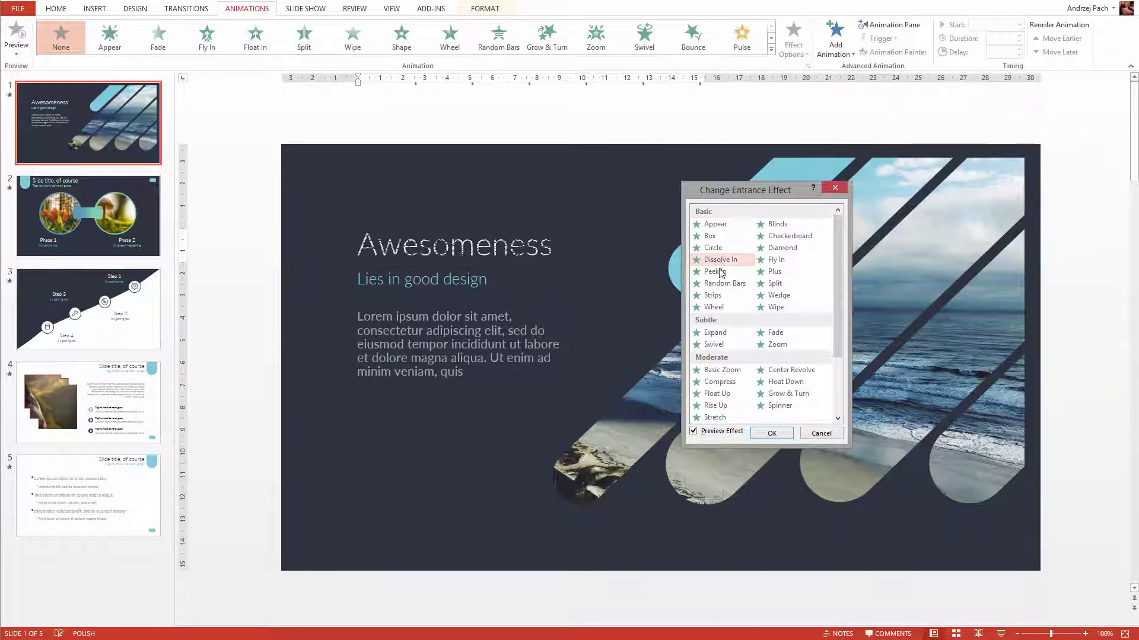
click(714, 332)
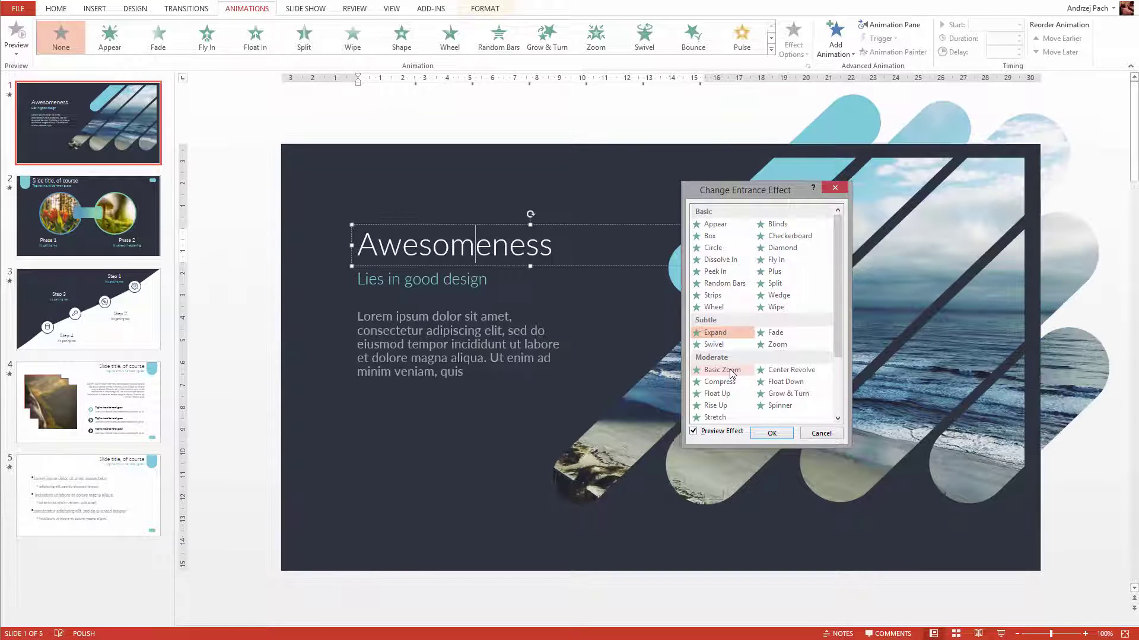
click(729, 382)
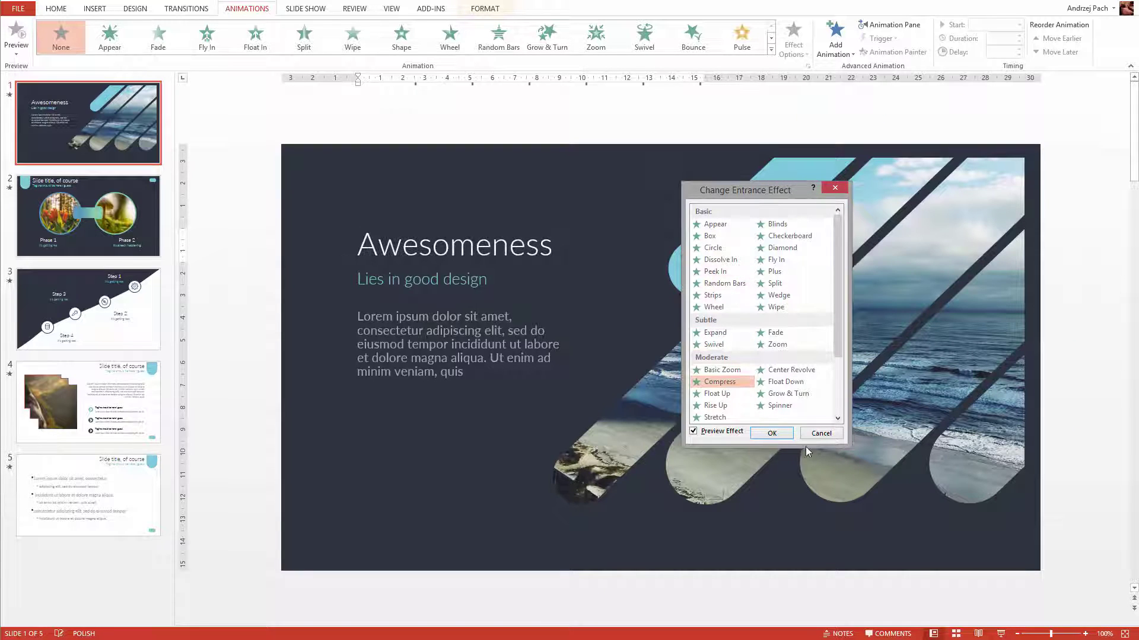
key(Return)
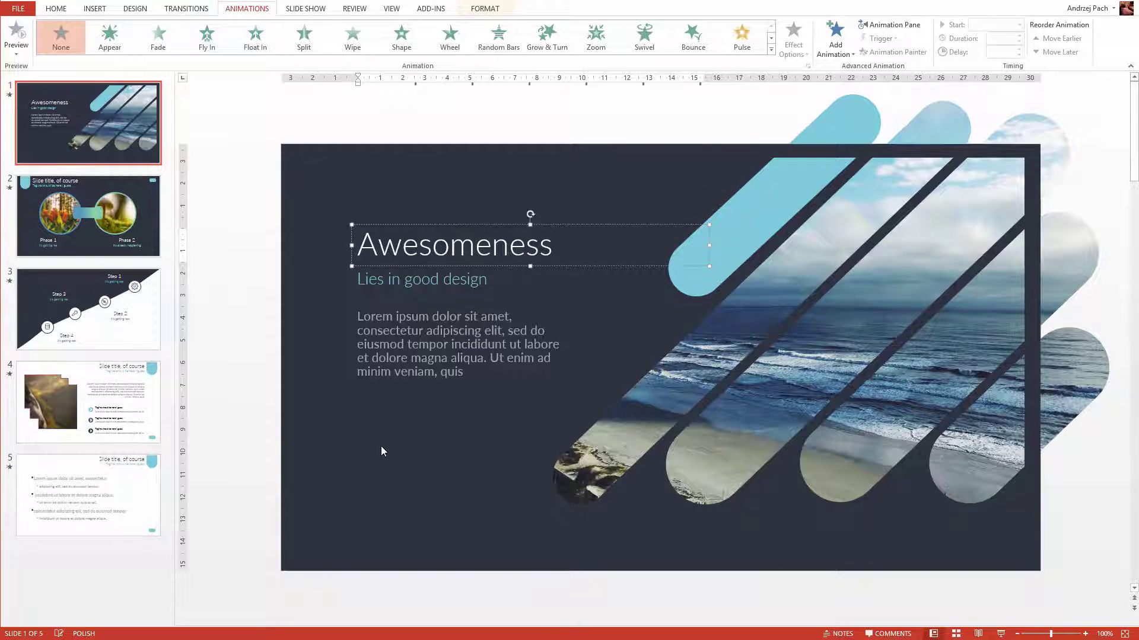
click(284, 200)
drag(261, 104, 1082, 571)
click(515, 480)
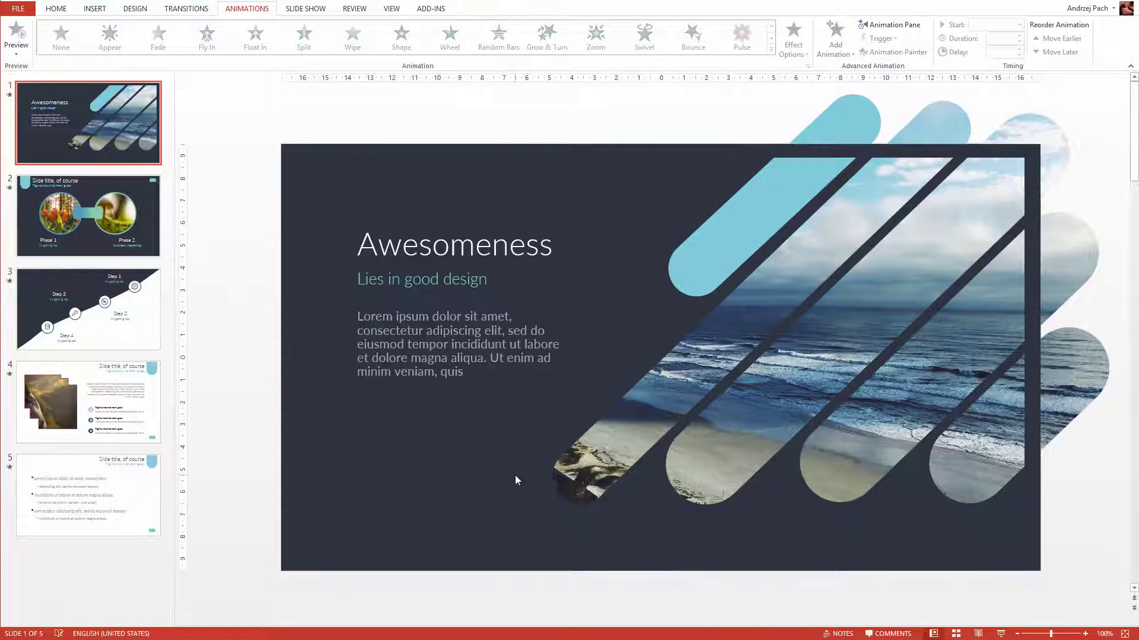
- Select all slide 1 objects except the background picture and give them a Fade entrance
key(ctrl+a)
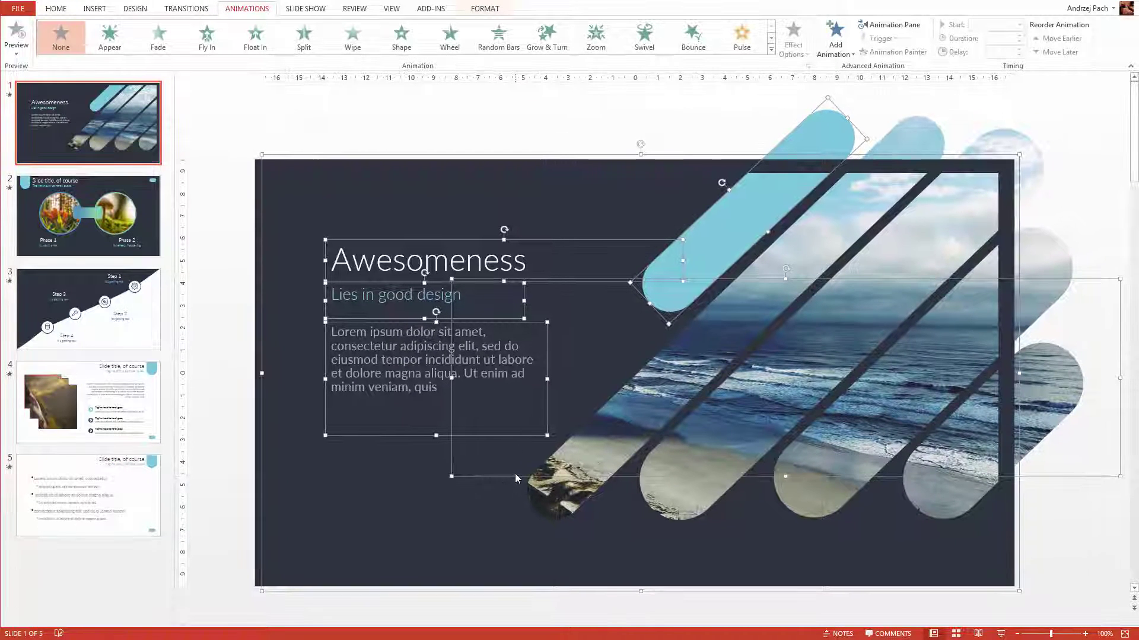
shift+click(541, 164)
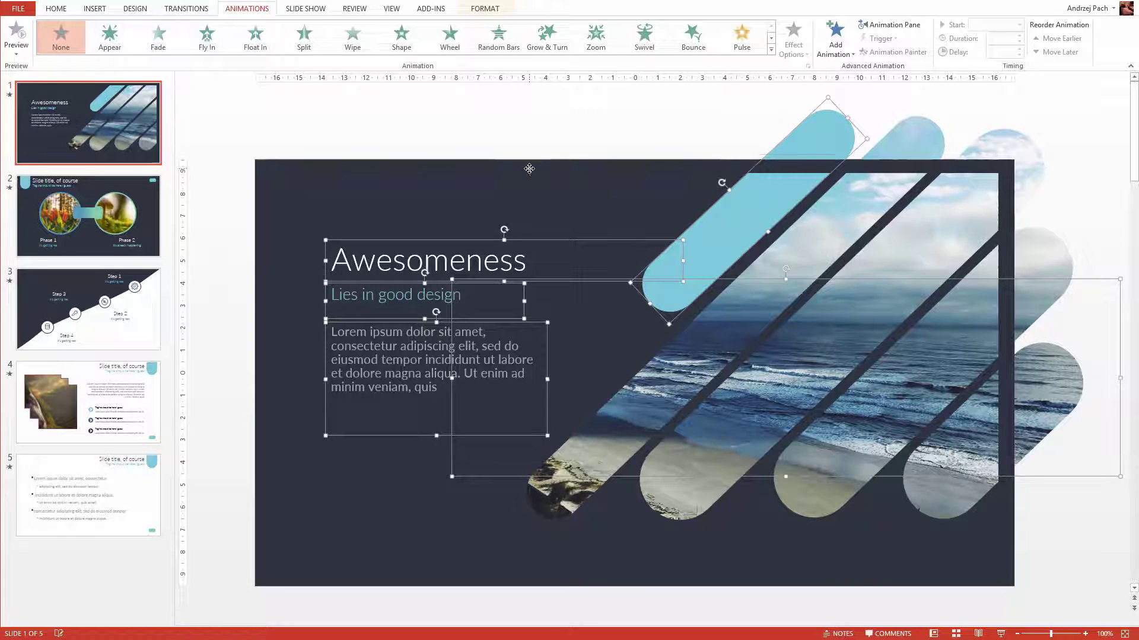
double_click(529, 169)
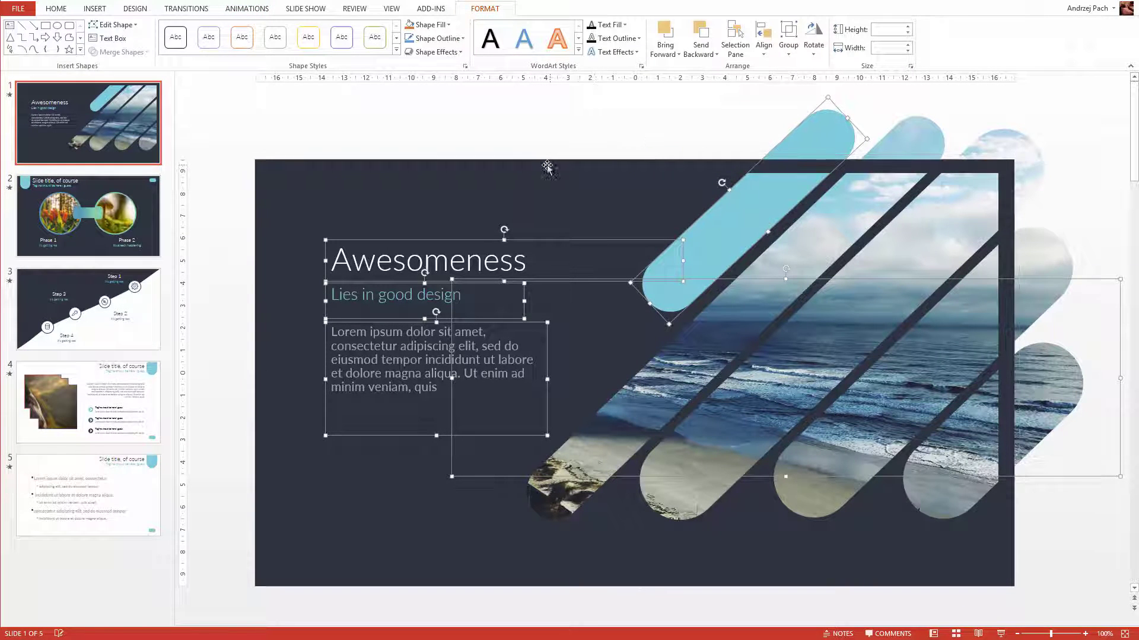
click(245, 10)
click(158, 36)
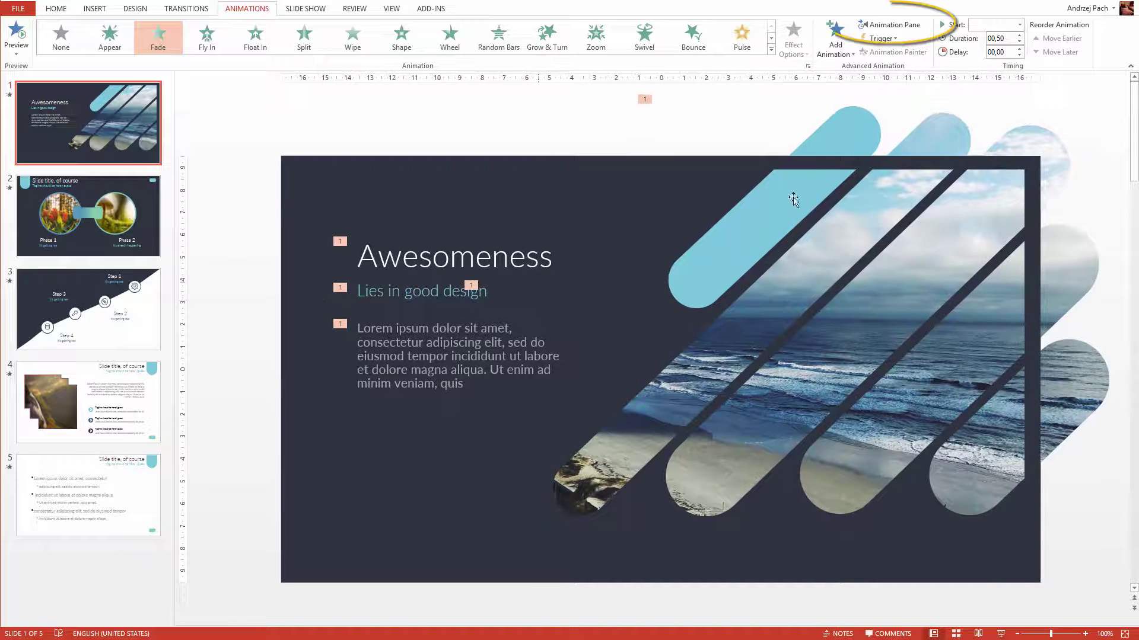
- In the Animation Pane, set the title's fade to start With Previous
click(893, 24)
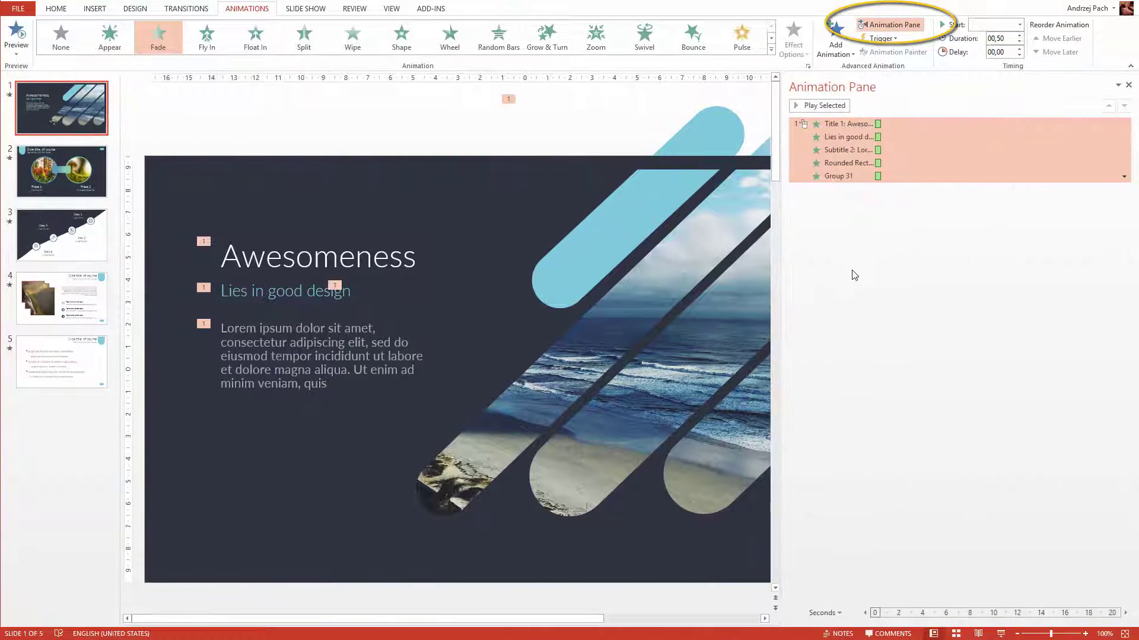
click(854, 277)
click(842, 124)
click(1123, 124)
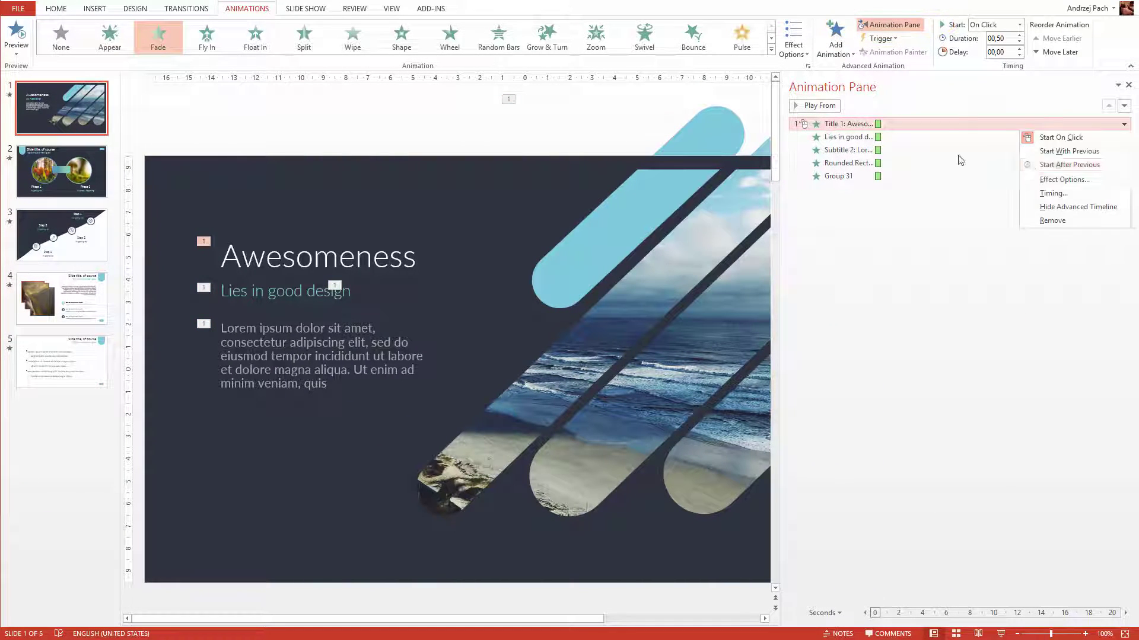
click(1062, 151)
click(266, 257)
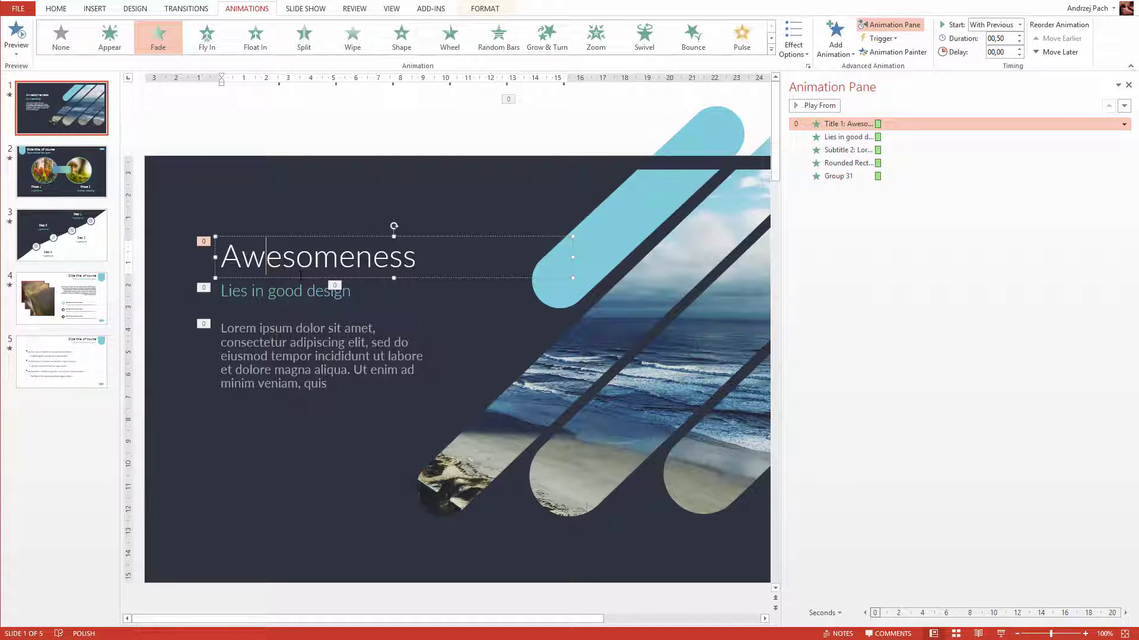
- Delay the tagline fade to 0.5 s, body text to 1.5 s, and blue bar to 2.25 s
click(848, 137)
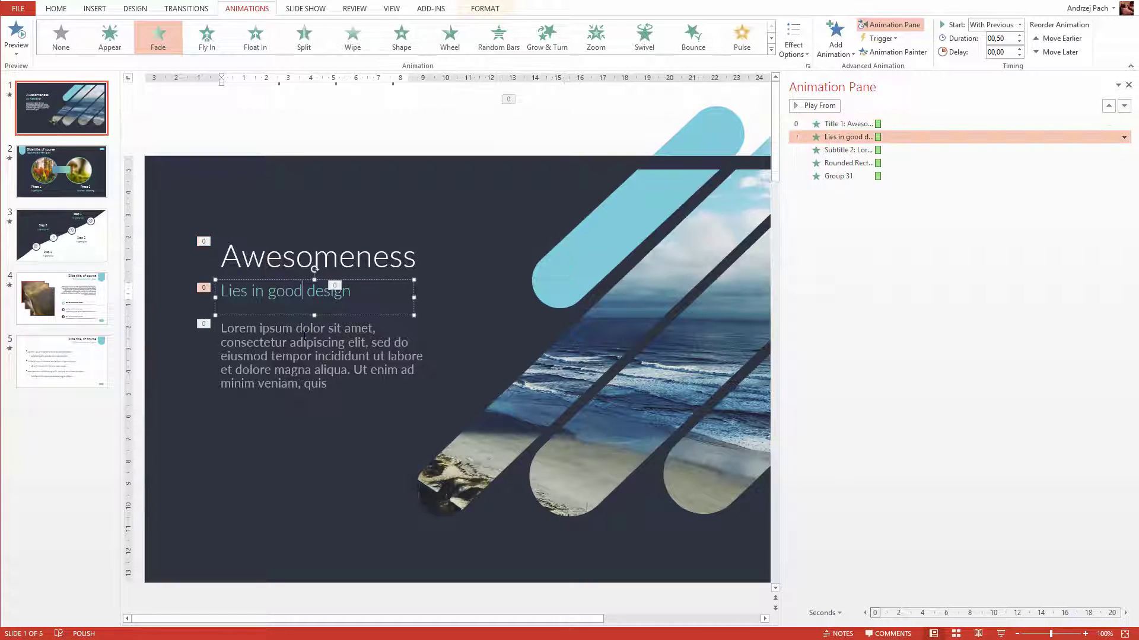
click(848, 150)
click(859, 133)
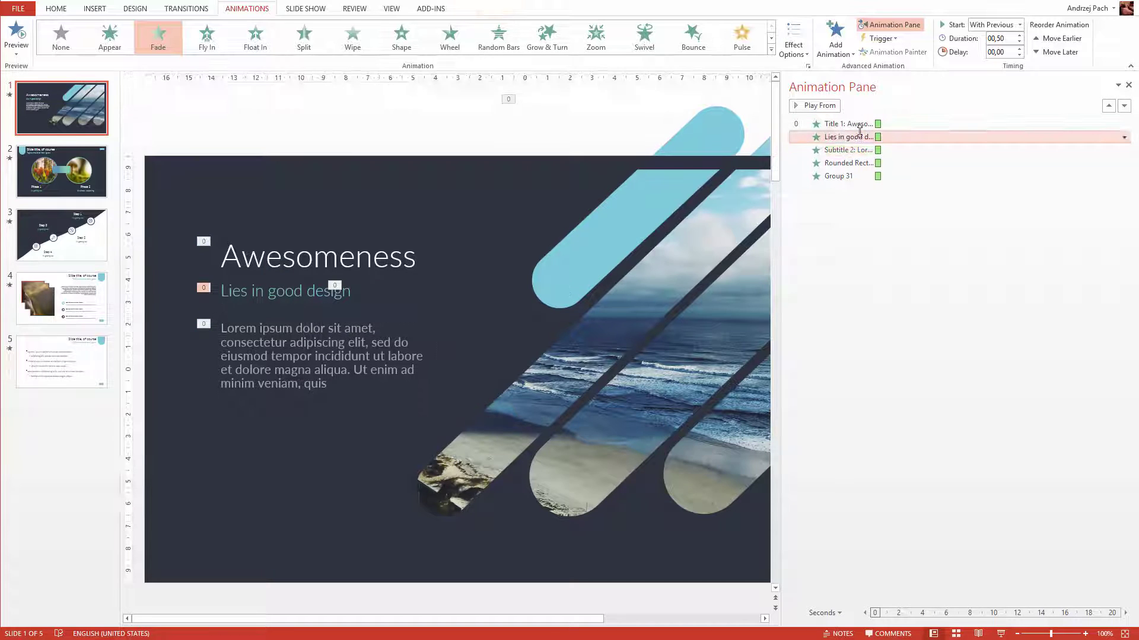
click(1018, 49)
click(848, 150)
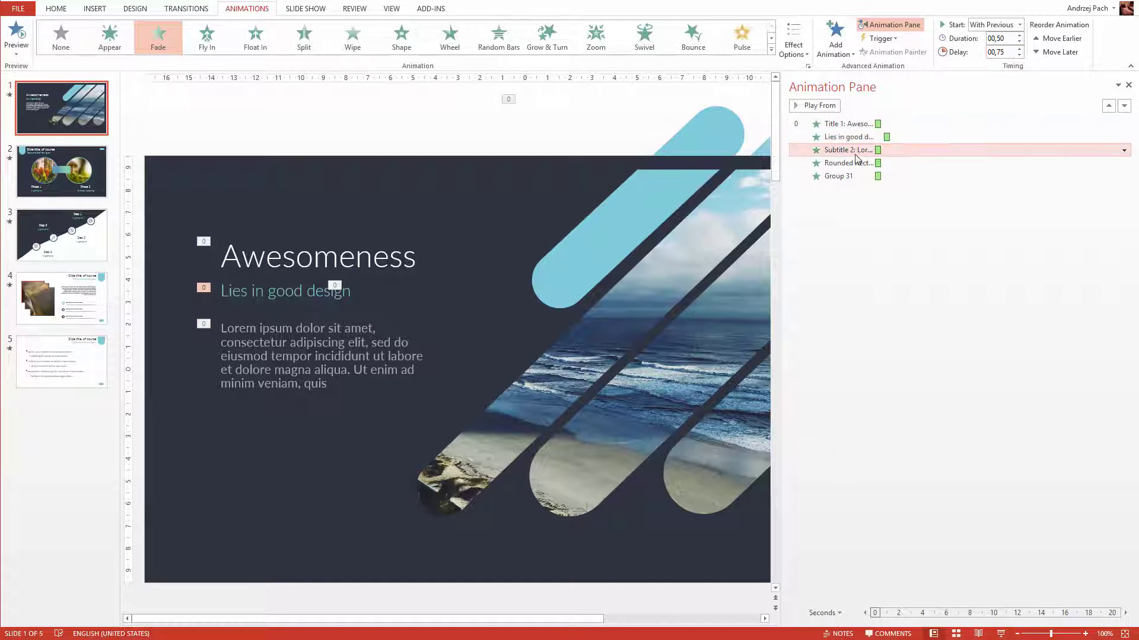
click(1019, 50)
click(1020, 51)
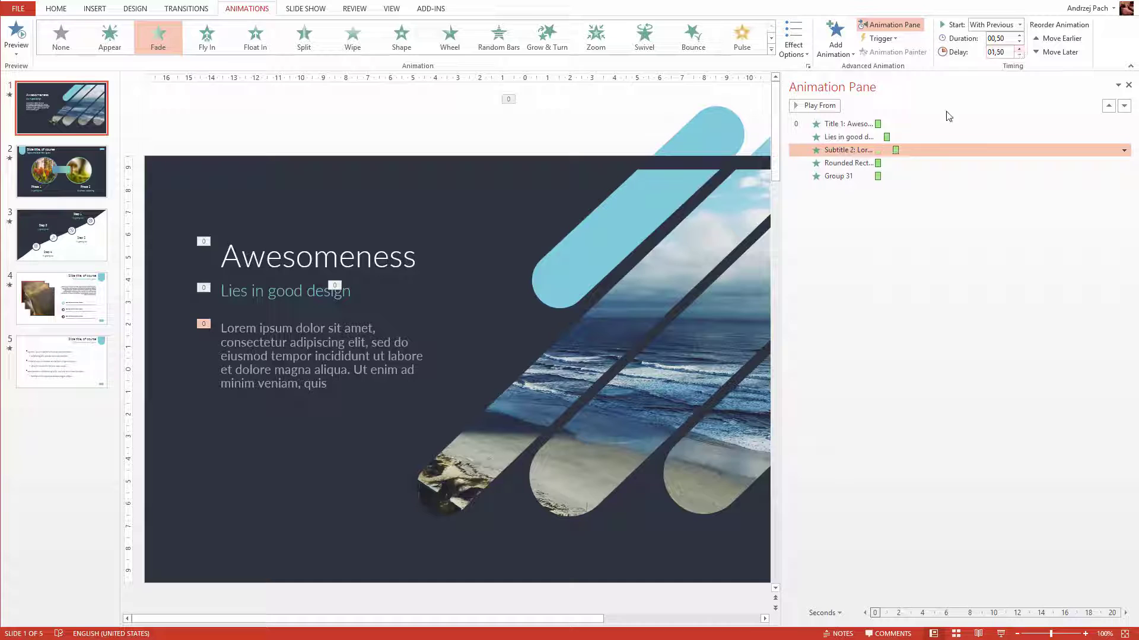
click(607, 209)
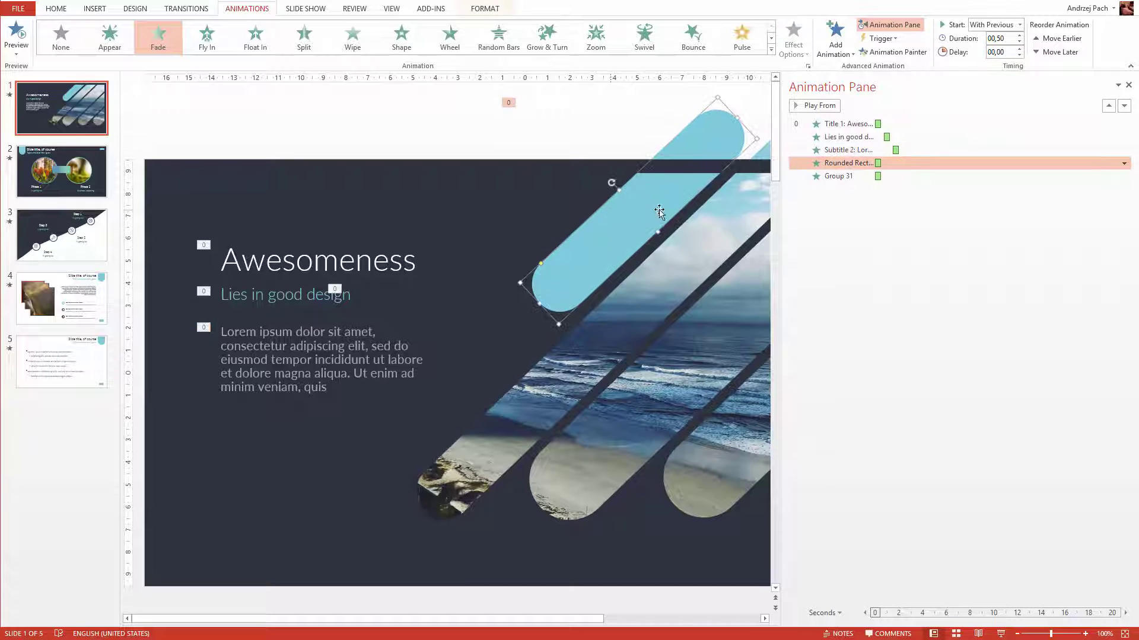
click(1018, 49)
click(1019, 49)
click(1018, 50)
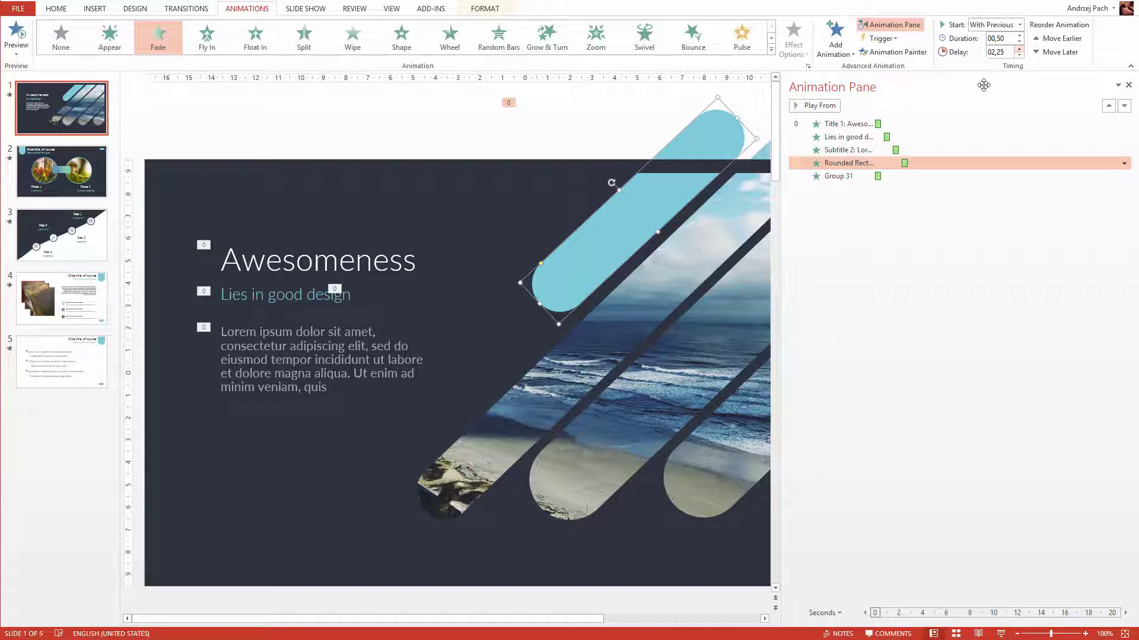
- Drag the photo strips group's timeline bar to start at 3.1 s and preview the show
click(877, 176)
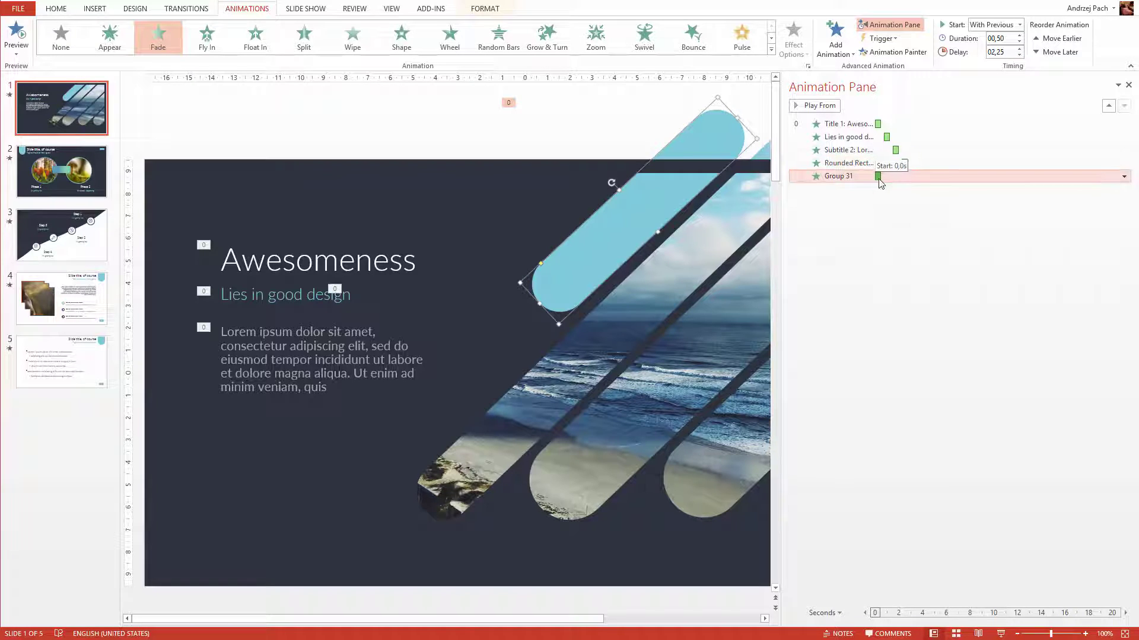
drag(880, 176, 919, 174)
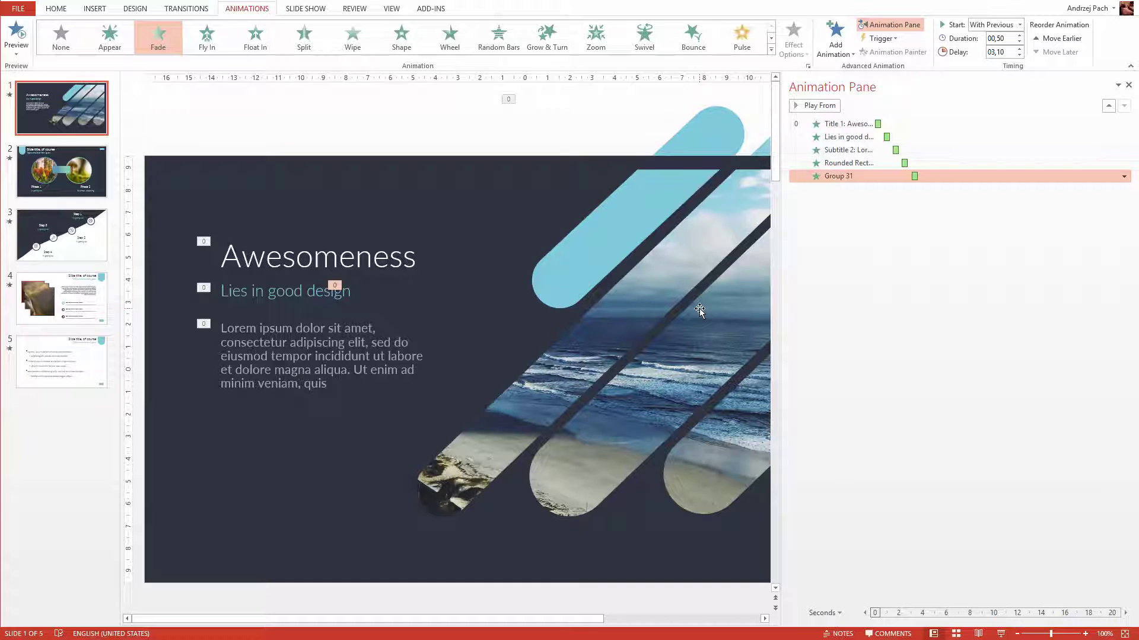
key(F5)
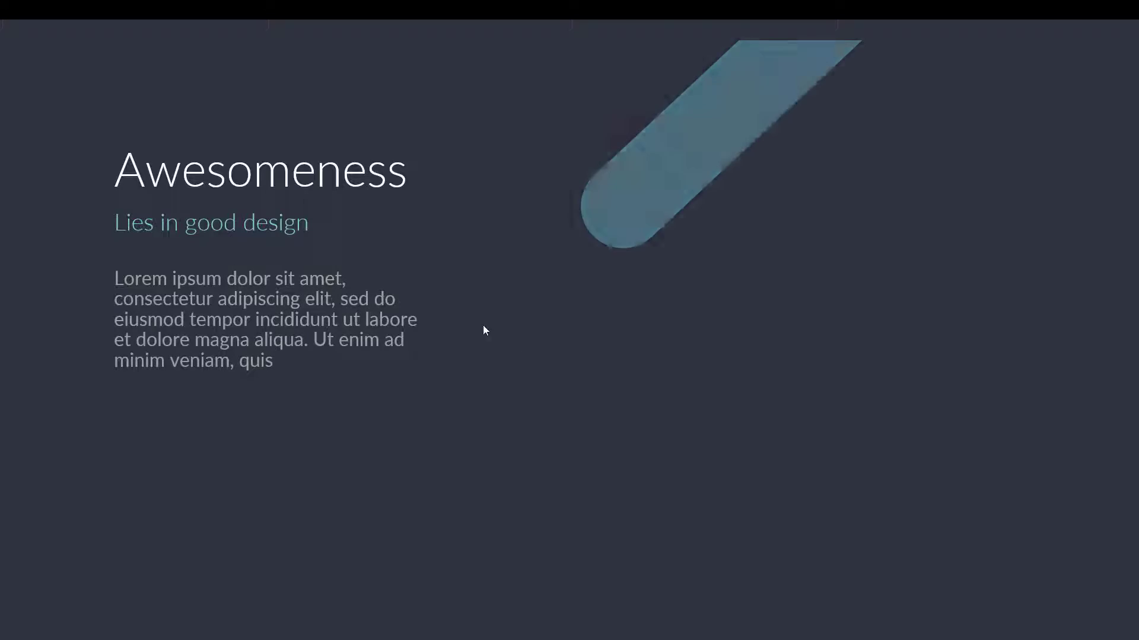
click(759, 179)
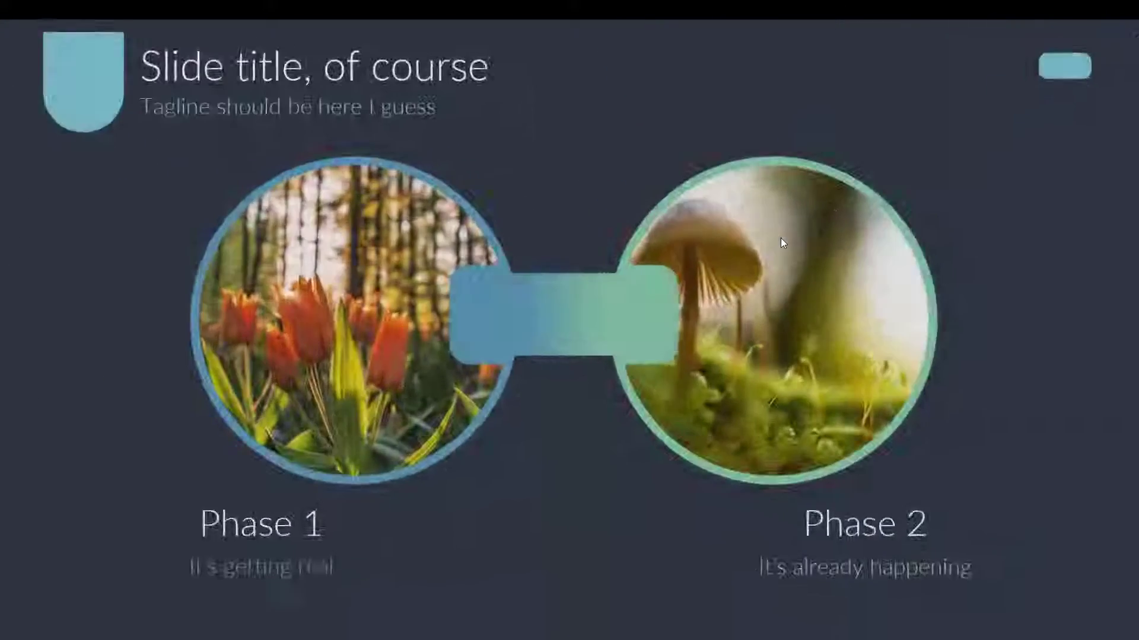
key(Escape)
click(586, 259)
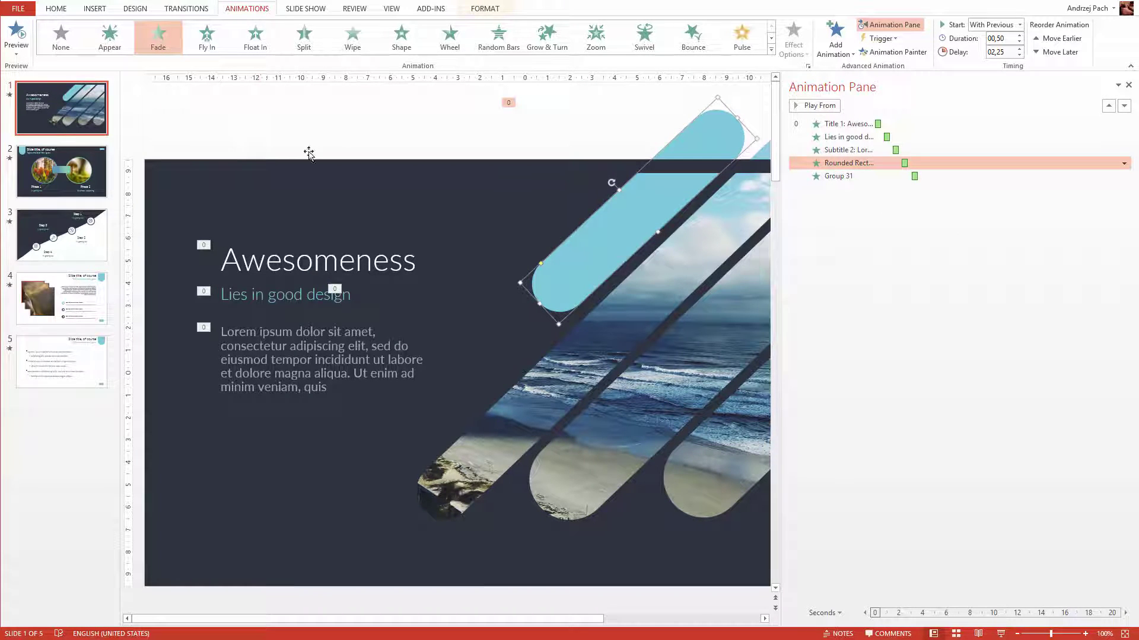
- Change the blue bar and beach picture group animations to Wipe entrances From Top
click(355, 46)
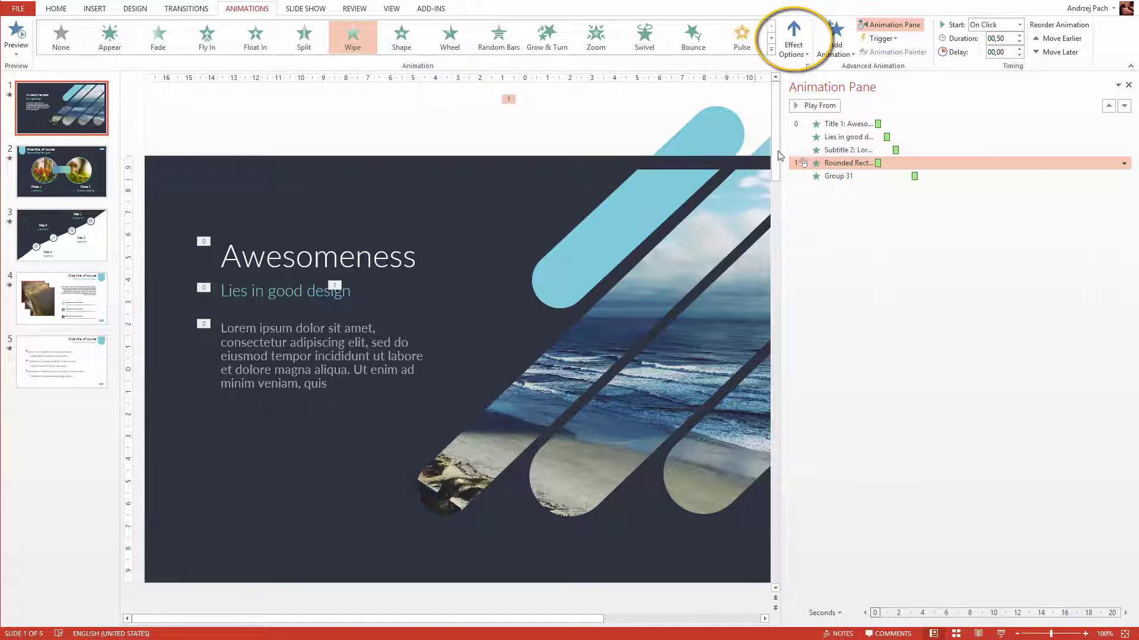
click(807, 52)
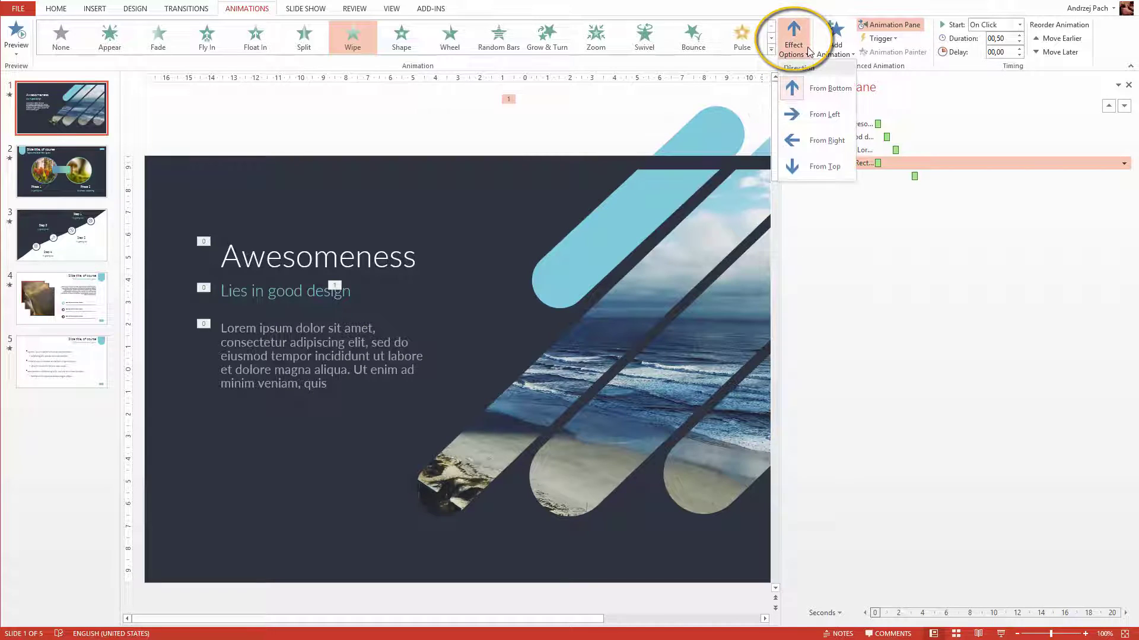
click(801, 172)
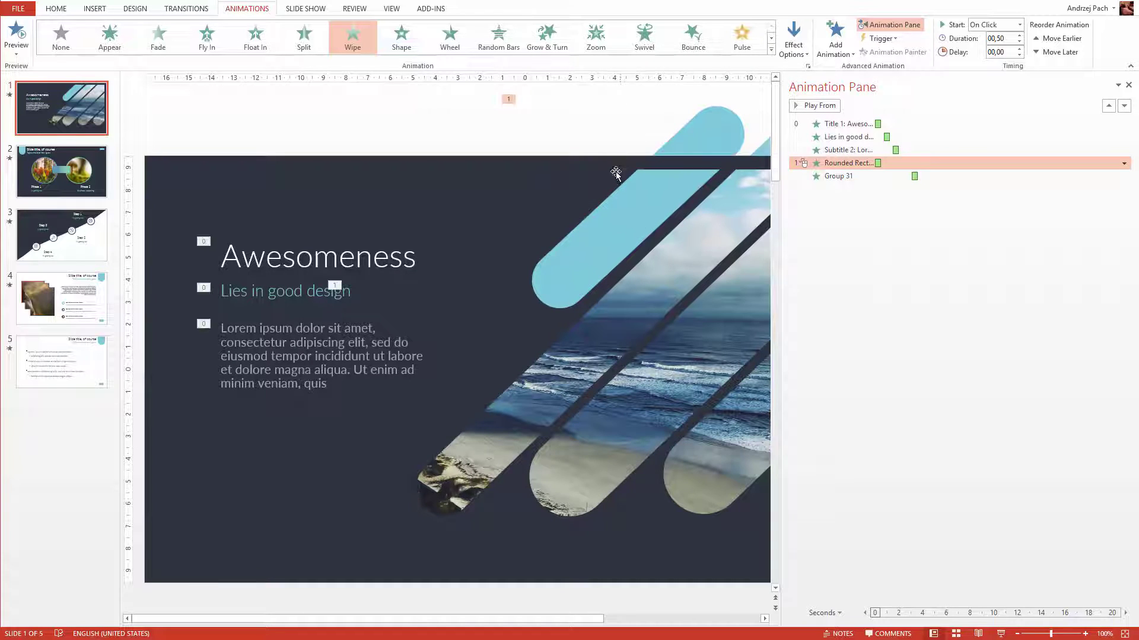
click(643, 365)
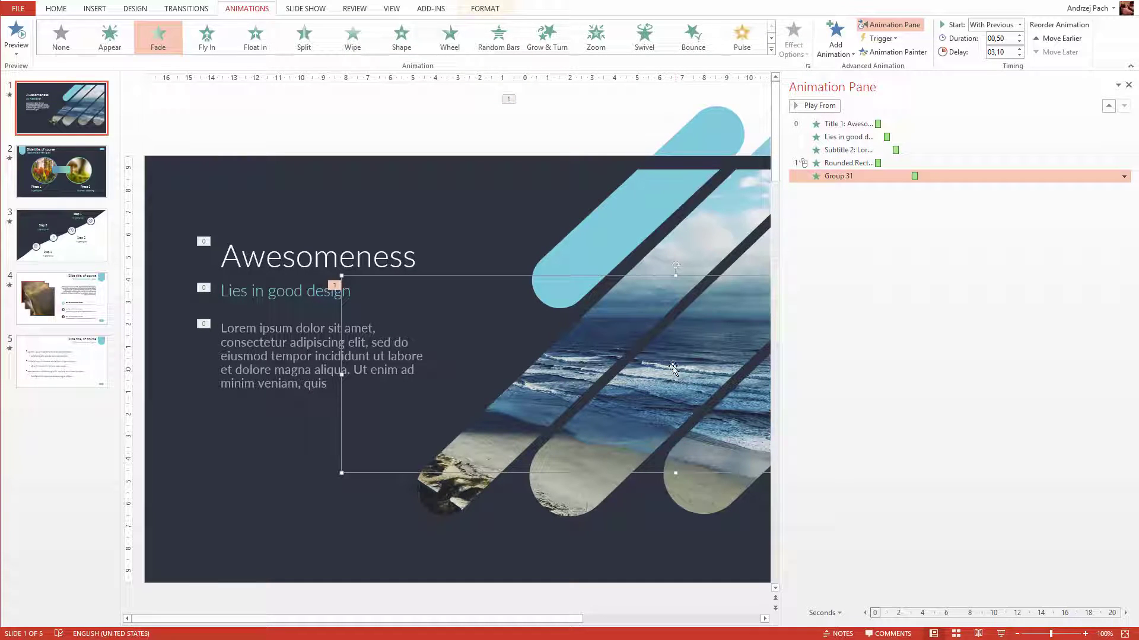
click(352, 36)
click(794, 48)
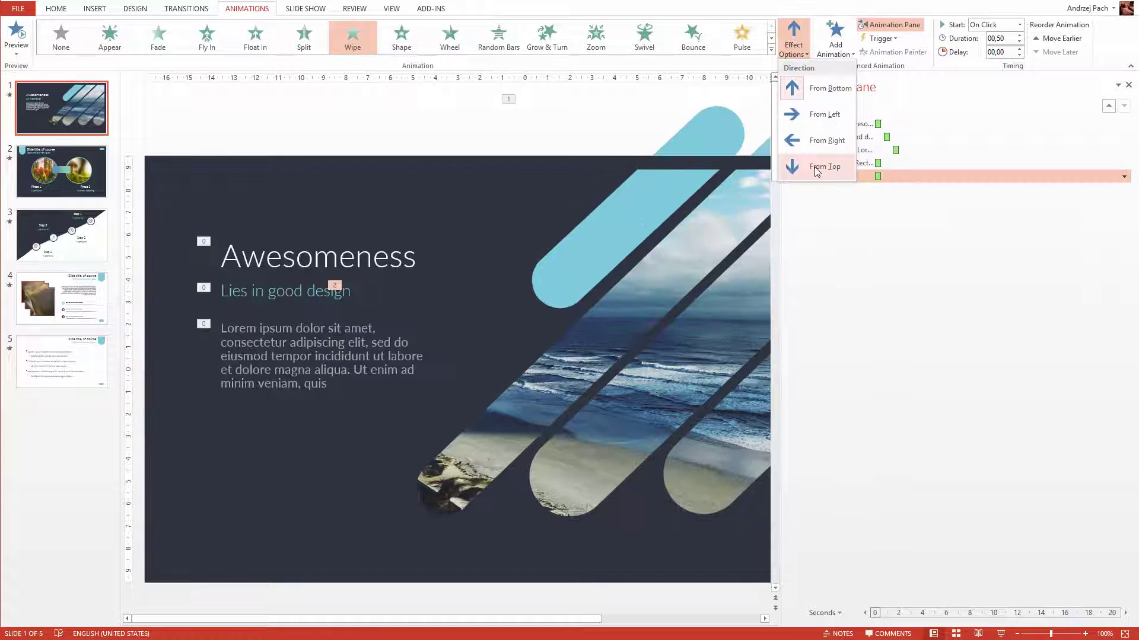
click(824, 167)
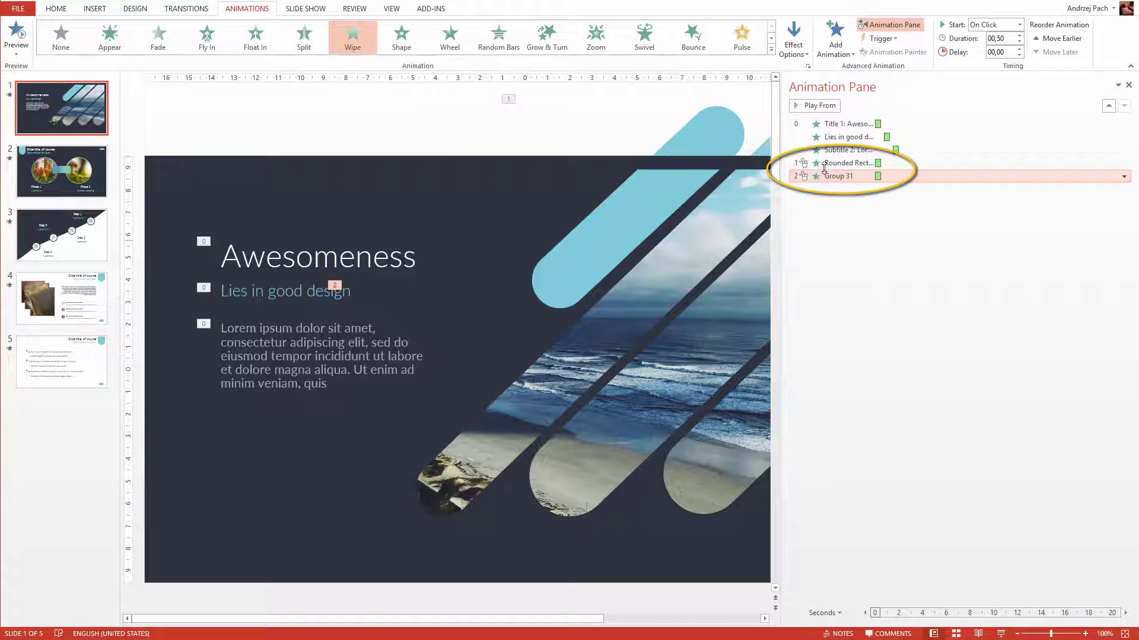
click(802, 164)
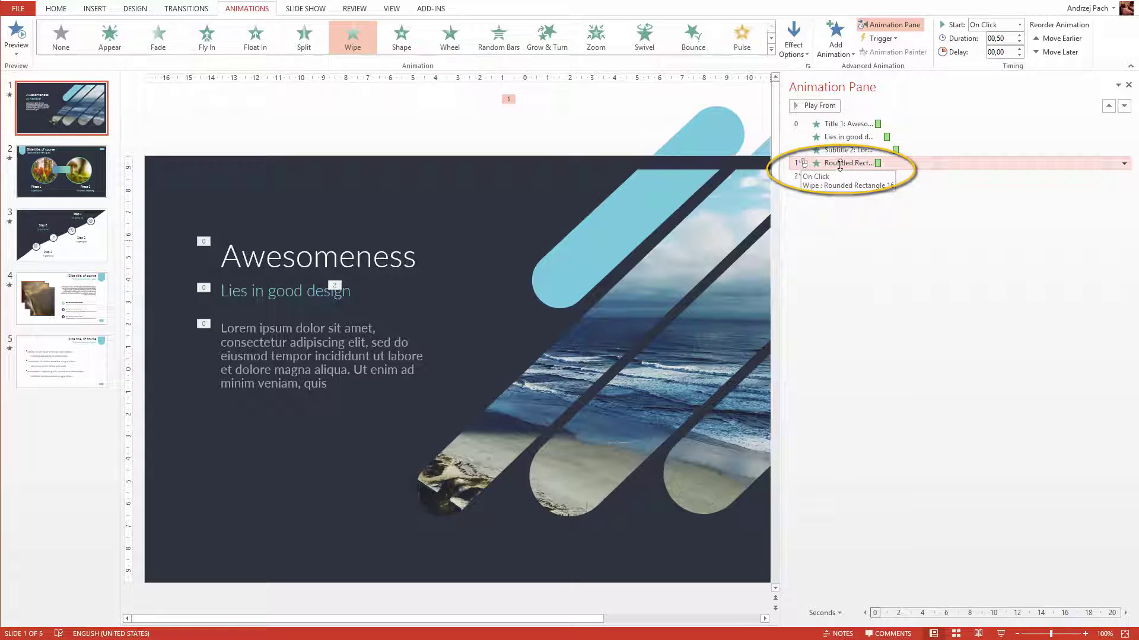
key(shift+F10)
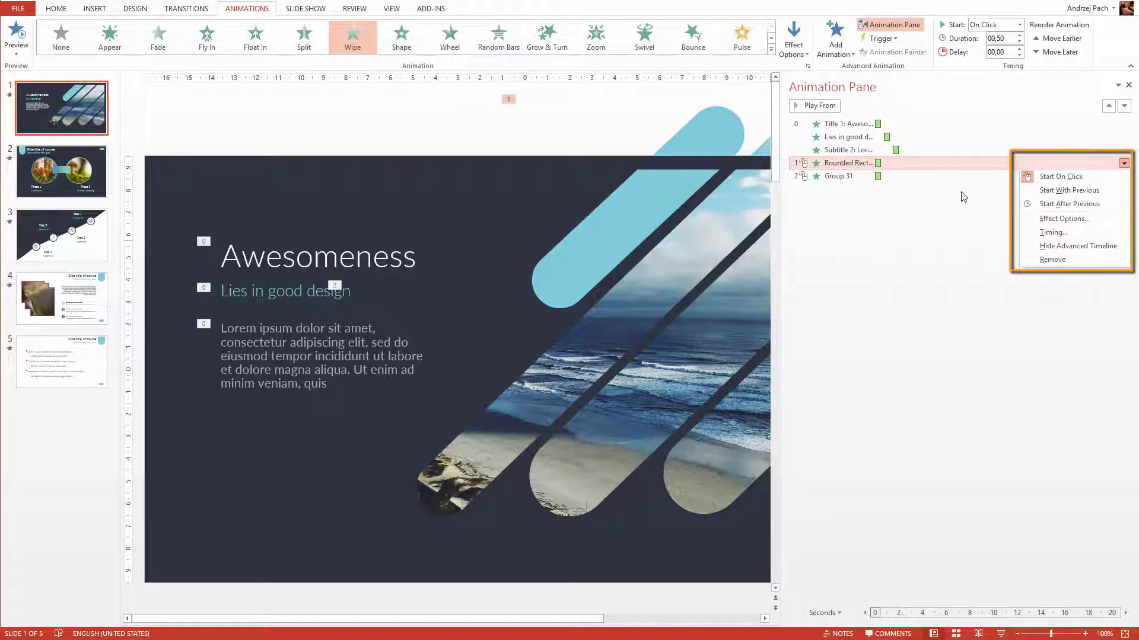
- Set the rounded rectangle's wipe to start With Previous with a delay of about 1.75 s
click(1068, 190)
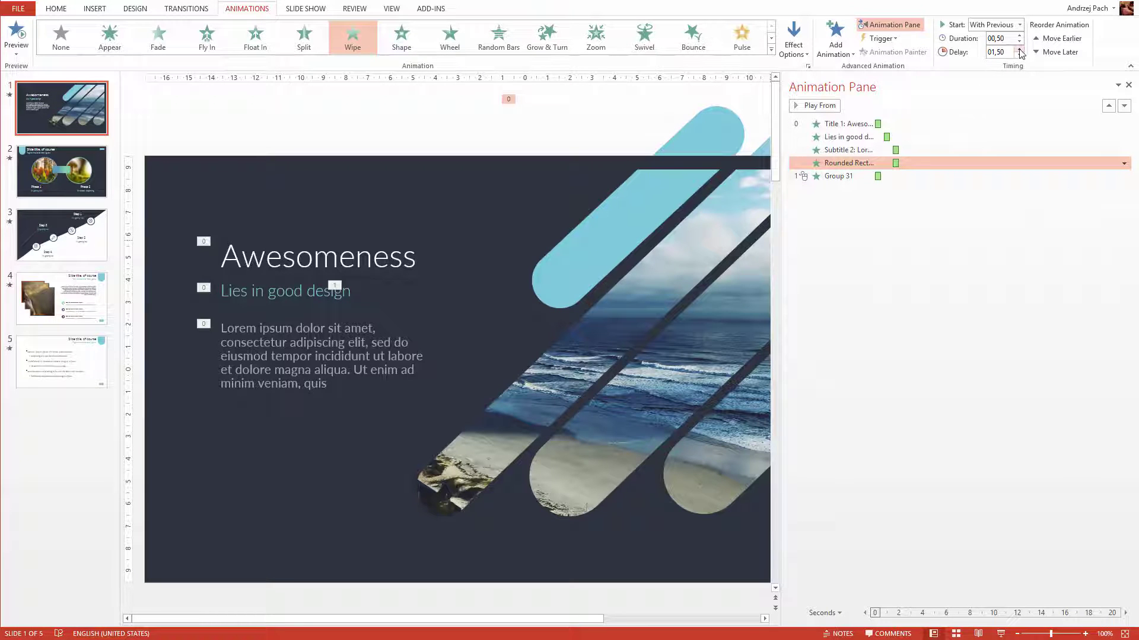
click(1020, 49)
click(1020, 50)
click(1124, 163)
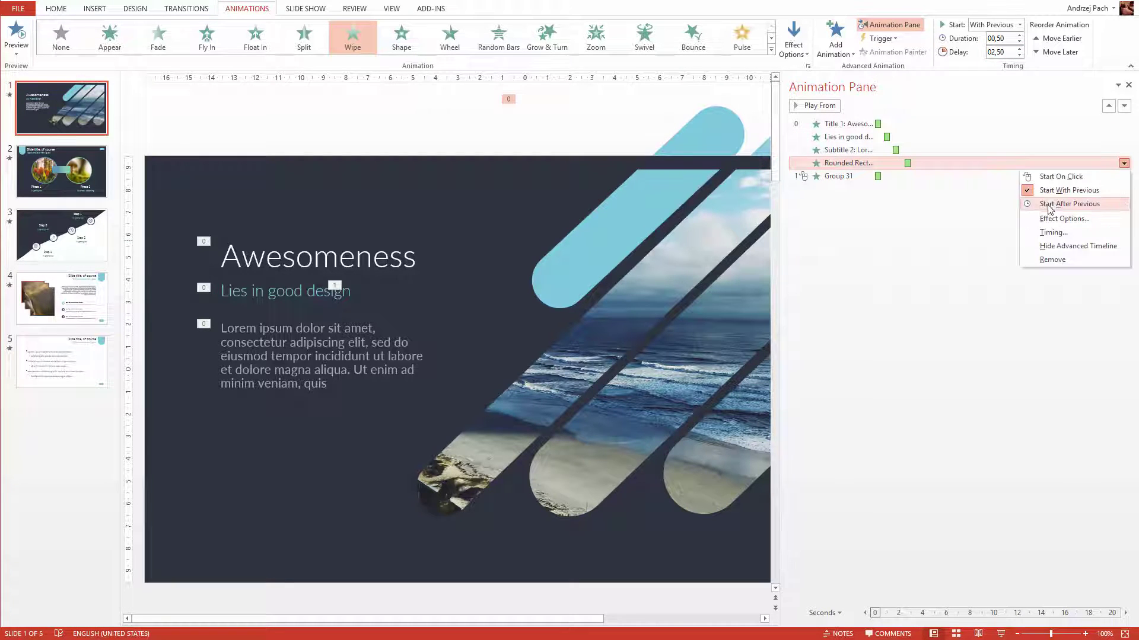
click(1051, 205)
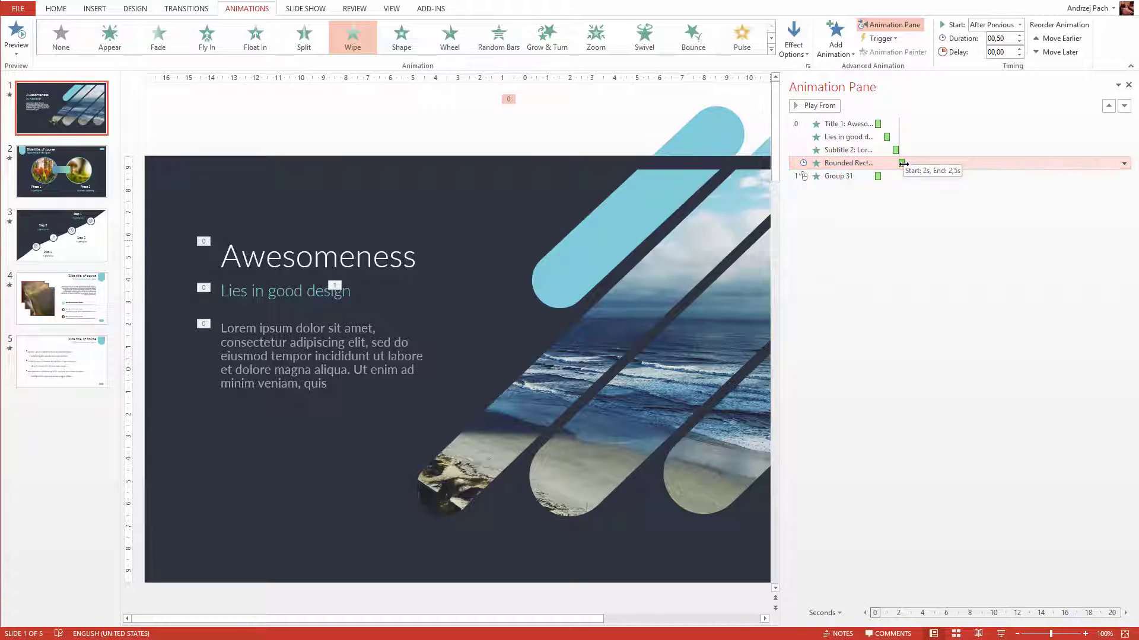
click(1124, 163)
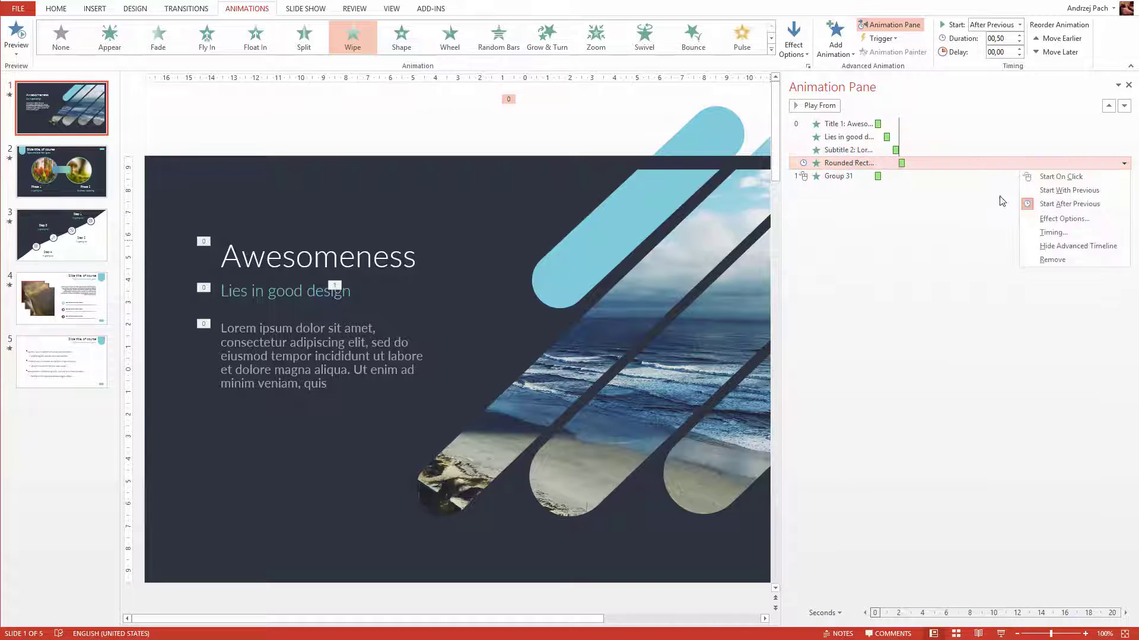
click(1050, 191)
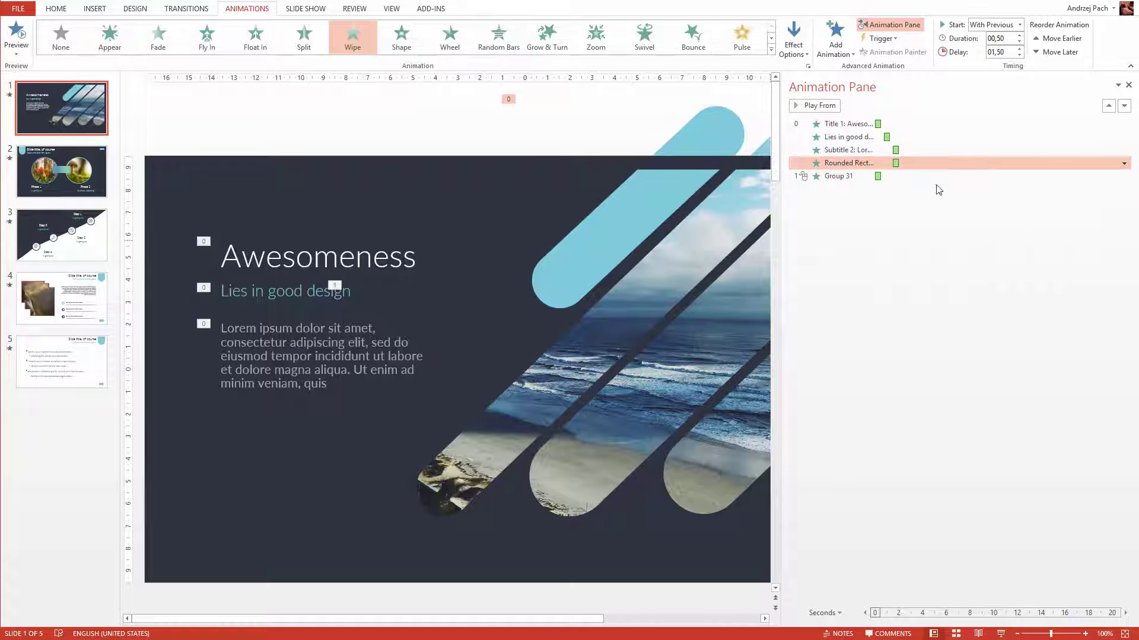
click(1019, 49)
- Set the picture group's wipe to start With Previous, delayed 3 s, and preview the show
click(1124, 176)
click(1124, 176)
click(1052, 195)
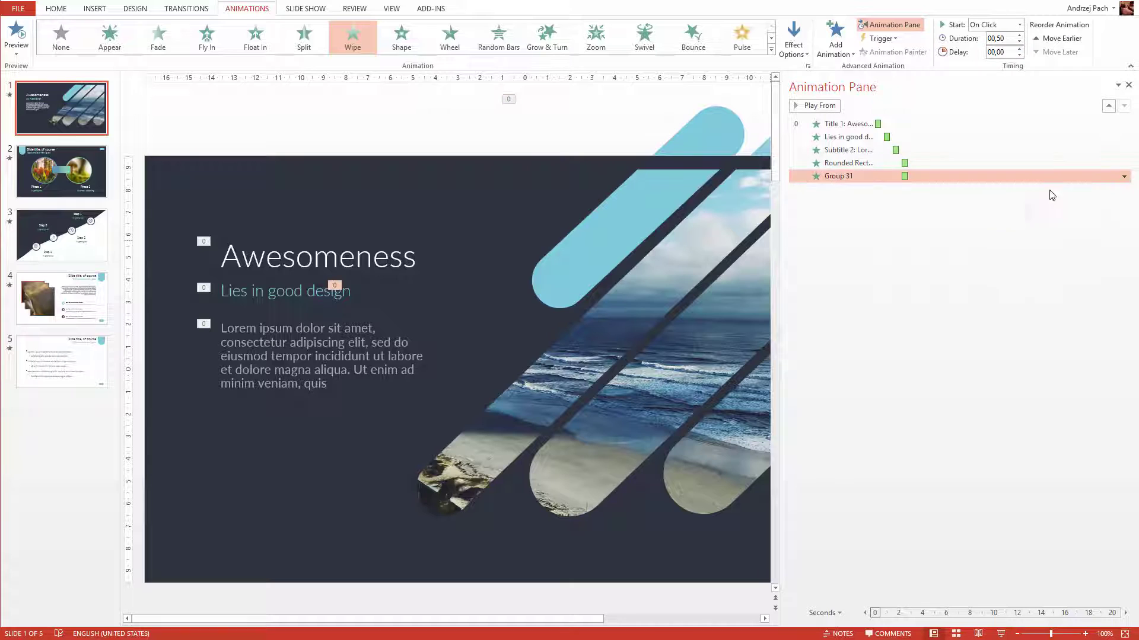
click(1019, 49)
click(1019, 49)
click(1019, 49)
key(F5)
- Set slide 1's transition to advance On Mouse Click, then start the slide show
click(205, 13)
click(1029, 52)
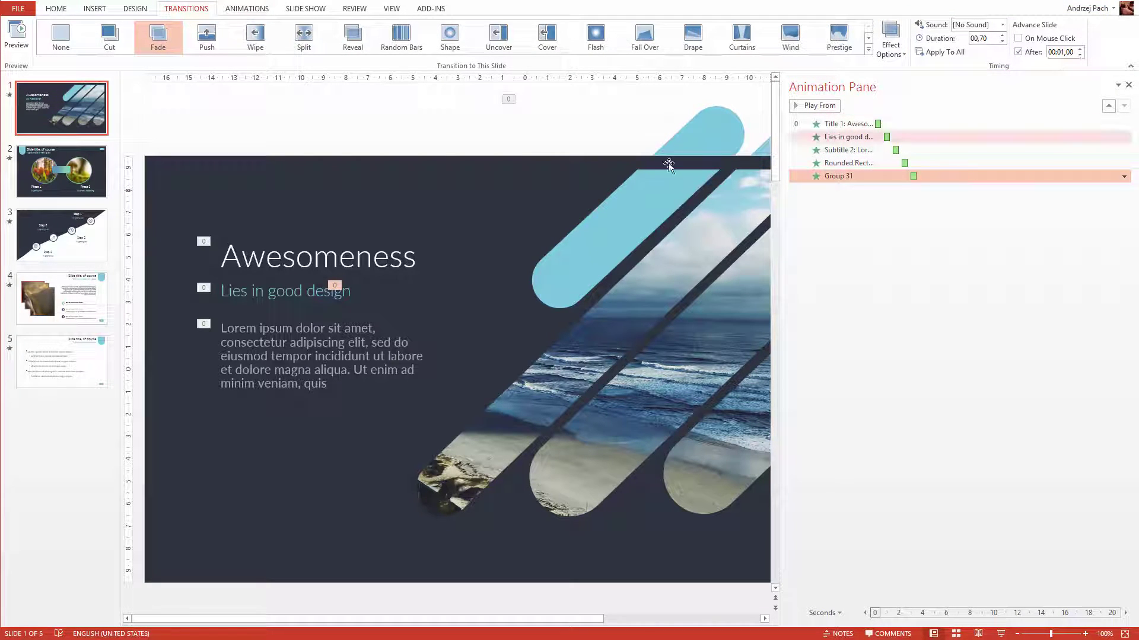
click(52, 150)
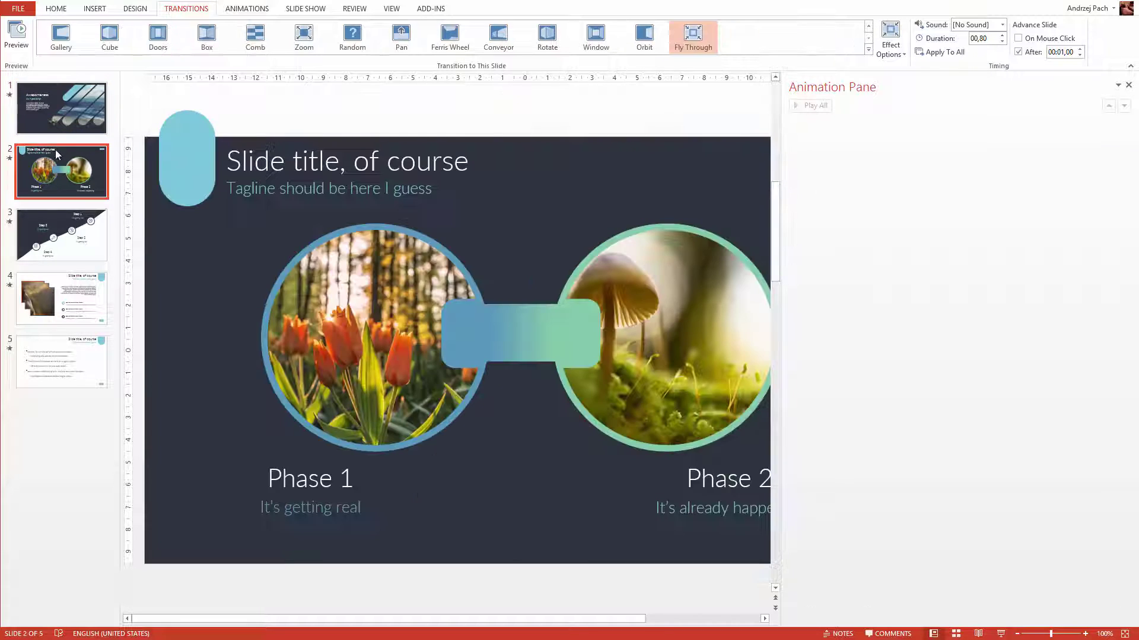
click(65, 111)
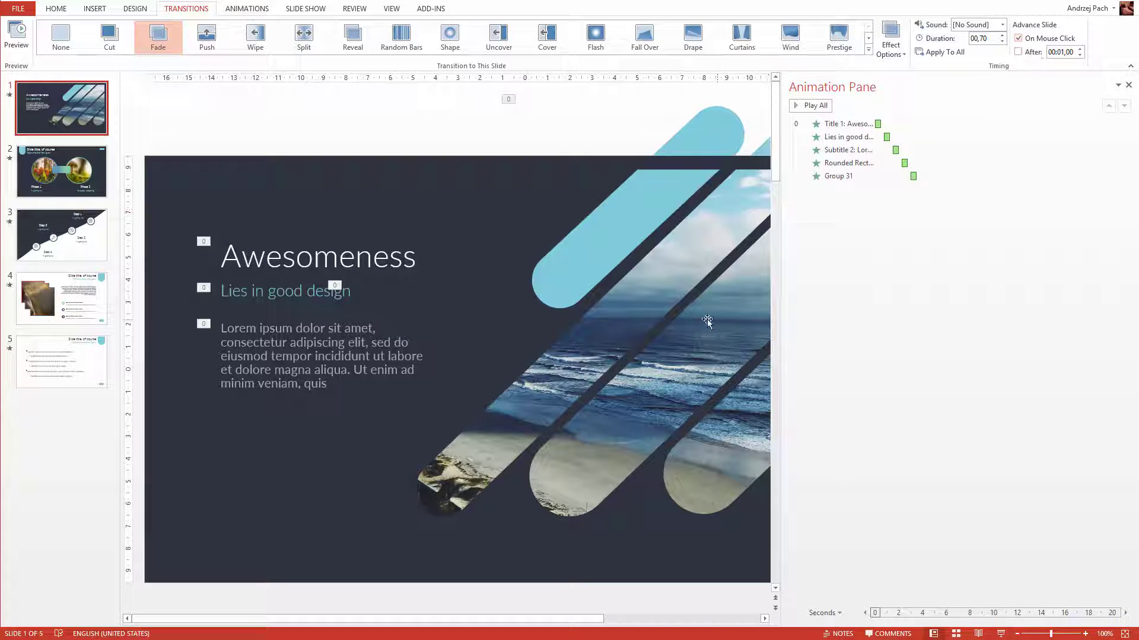
key(F5)
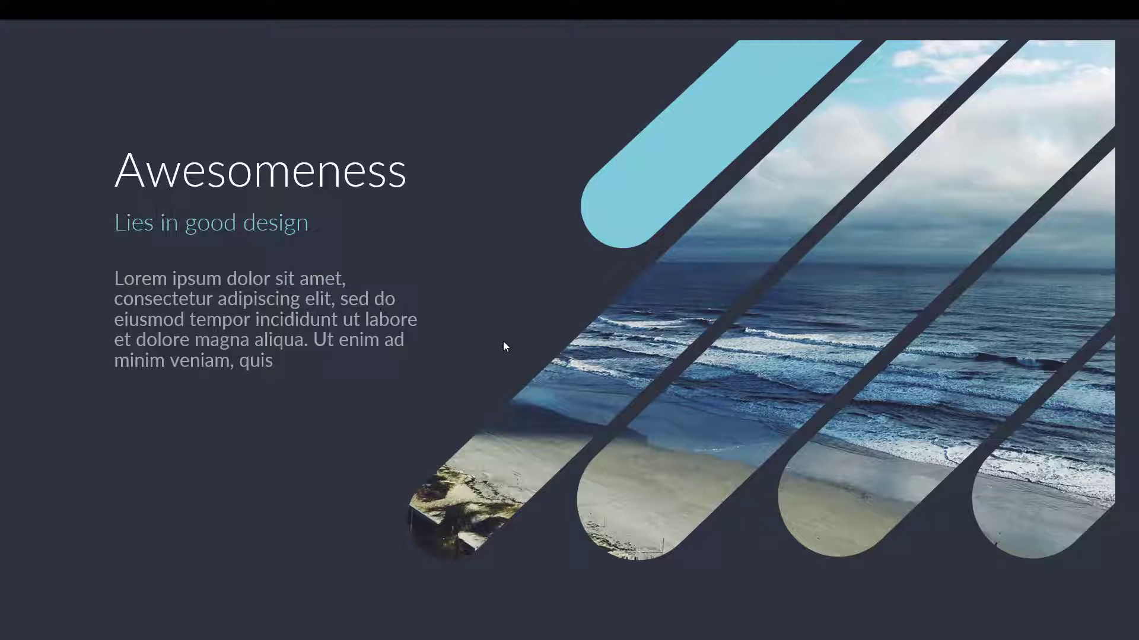
- Click through the show past slide 2 to end it
click(495, 318)
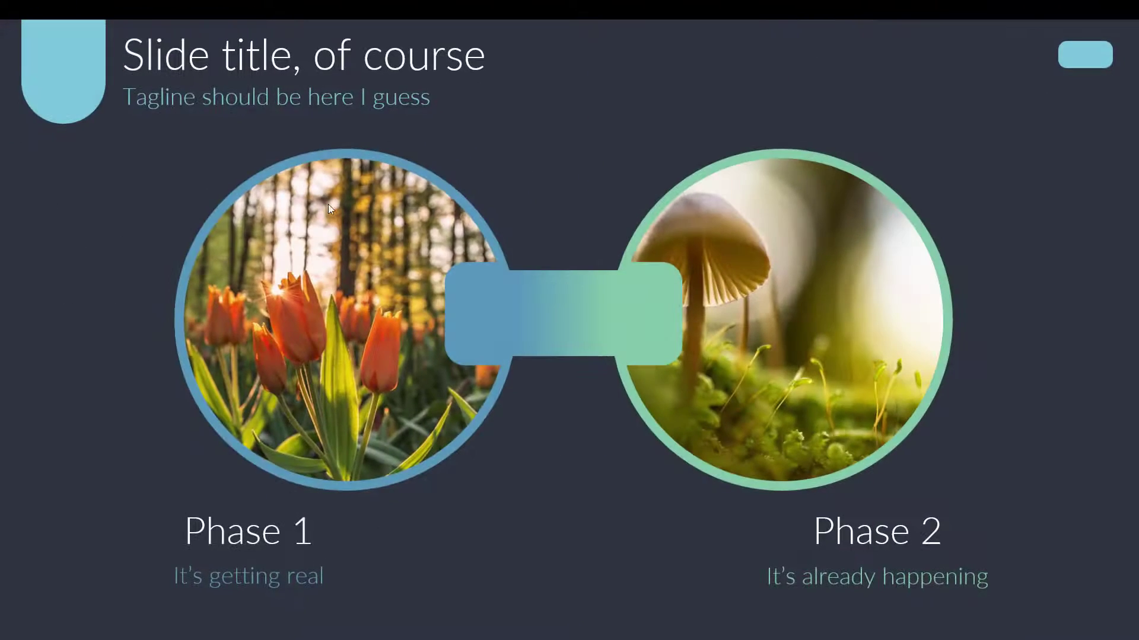
click(631, 315)
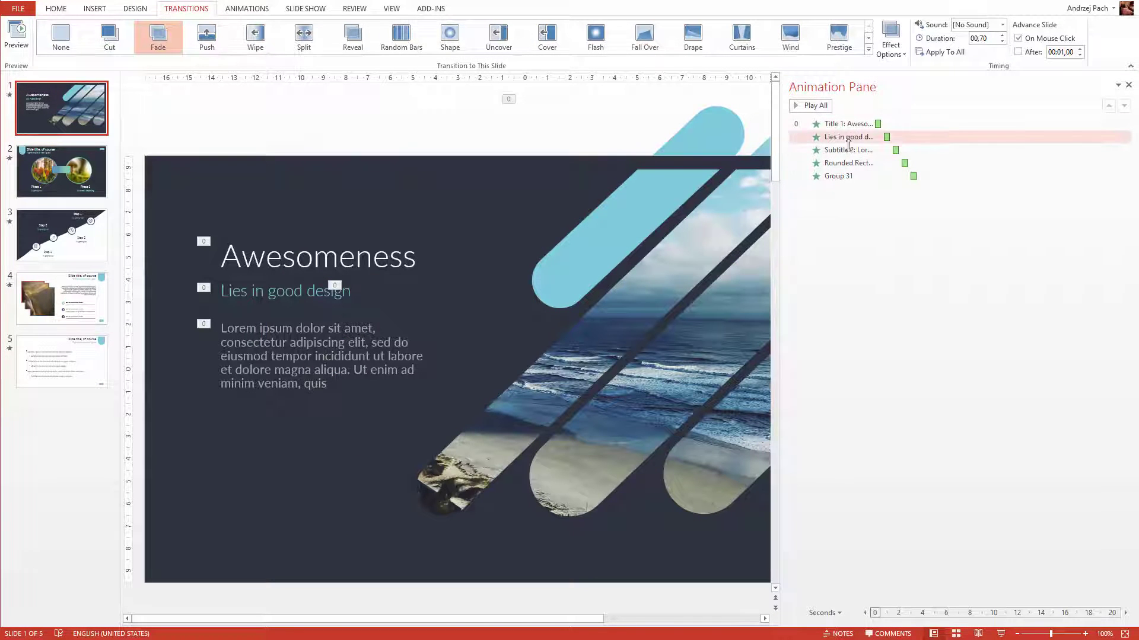
- Make the 'Lies in good design' tagline animation start On Click, test the show, then open slide 4
click(848, 140)
right_click(1019, 135)
click(1061, 167)
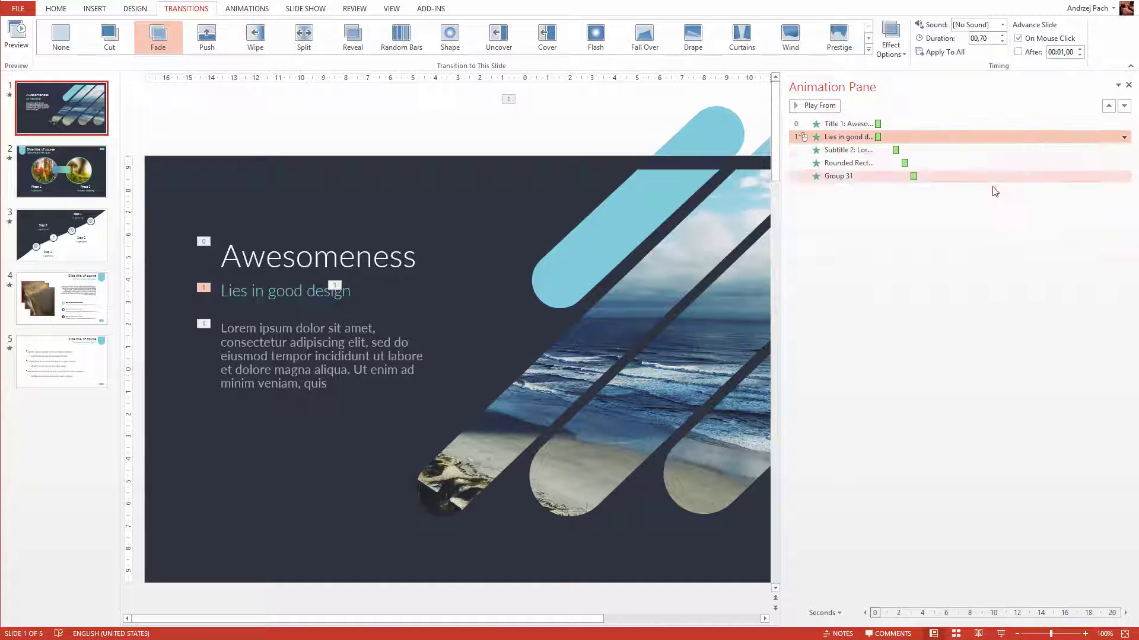
key(F5)
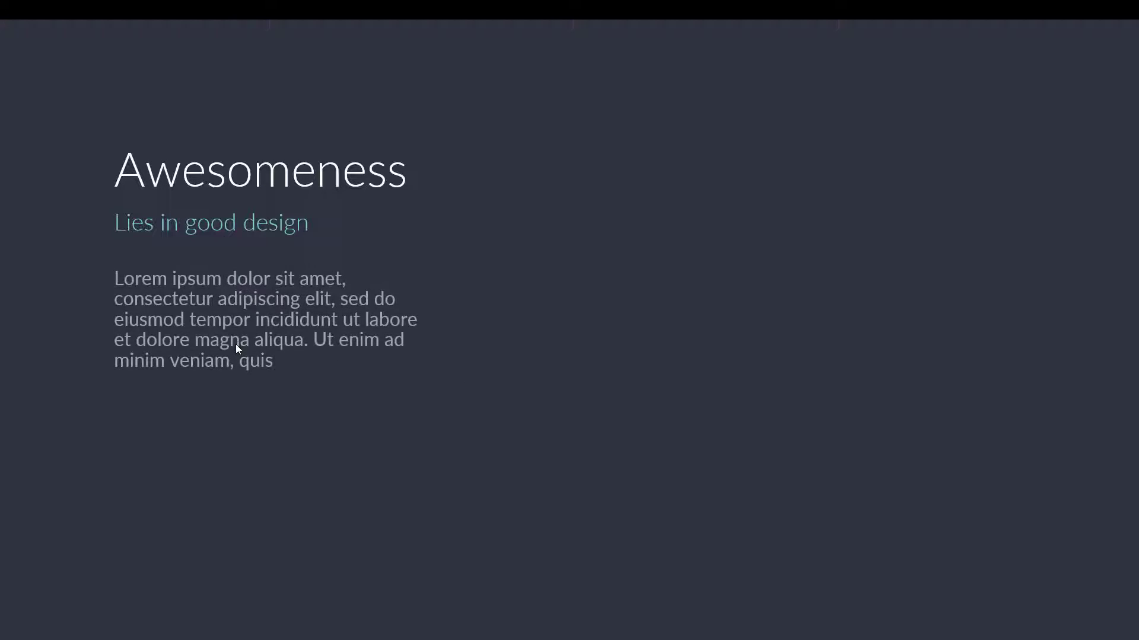
key(Escape)
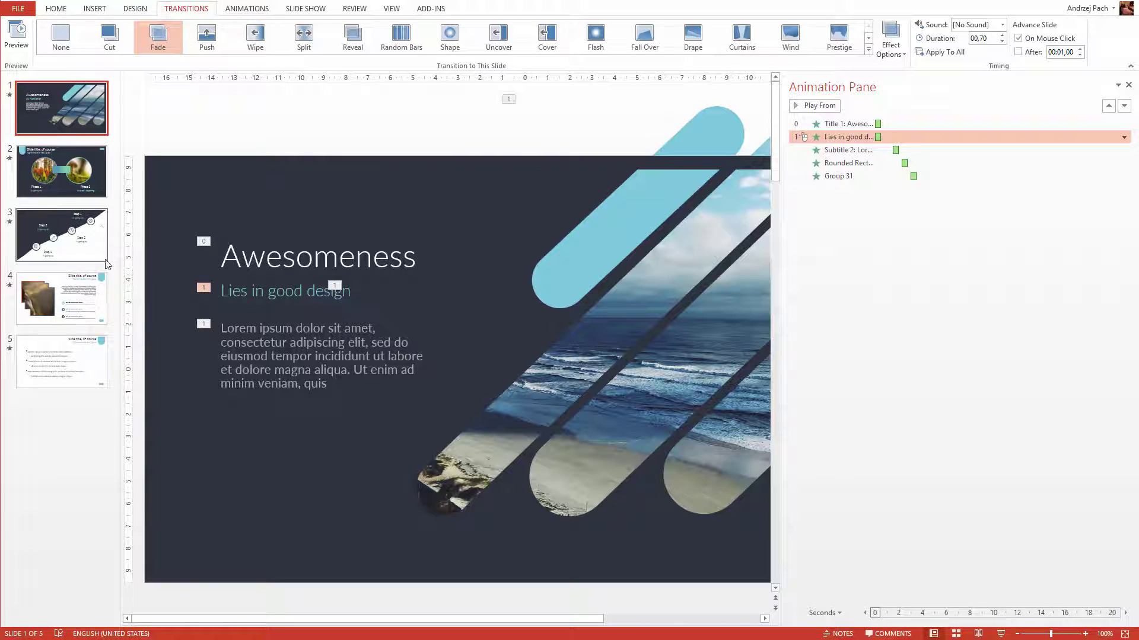
click(93, 312)
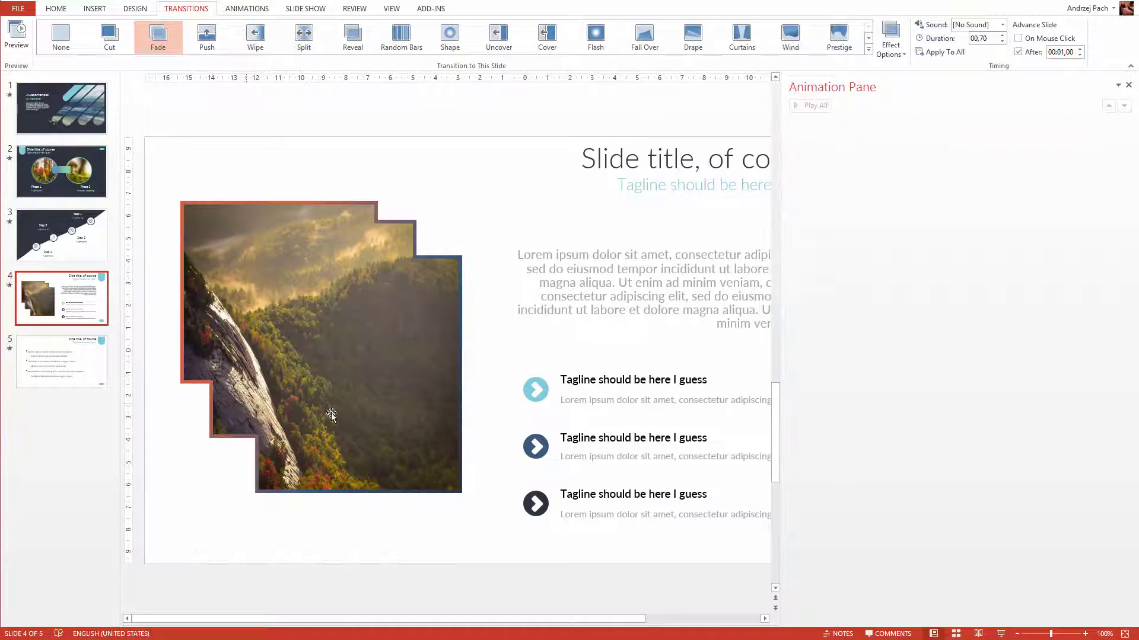
- Select slide 4's title, tagline and oval, confirm they have no animation, then return to slide 1
scroll(480, 170, down, 3)
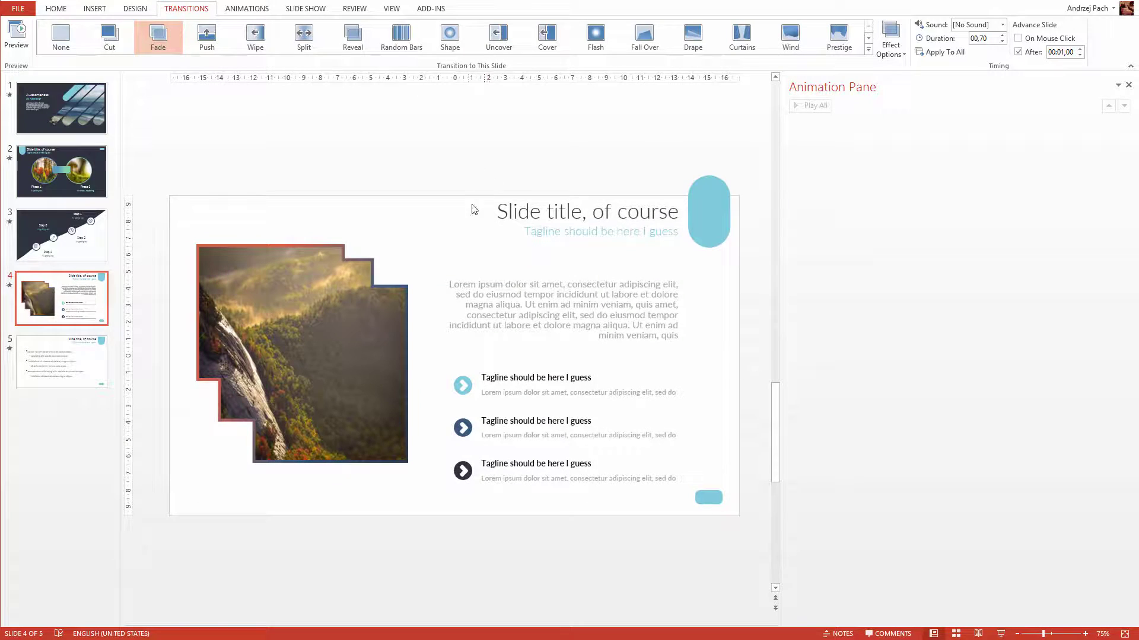
drag(436, 160, 771, 293)
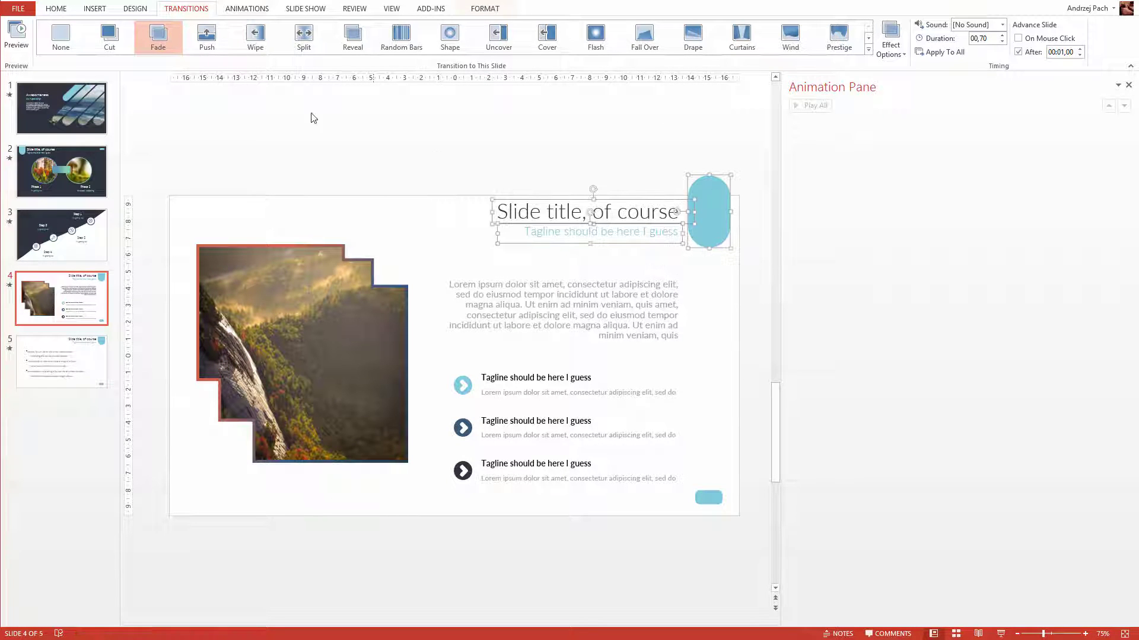
click(245, 11)
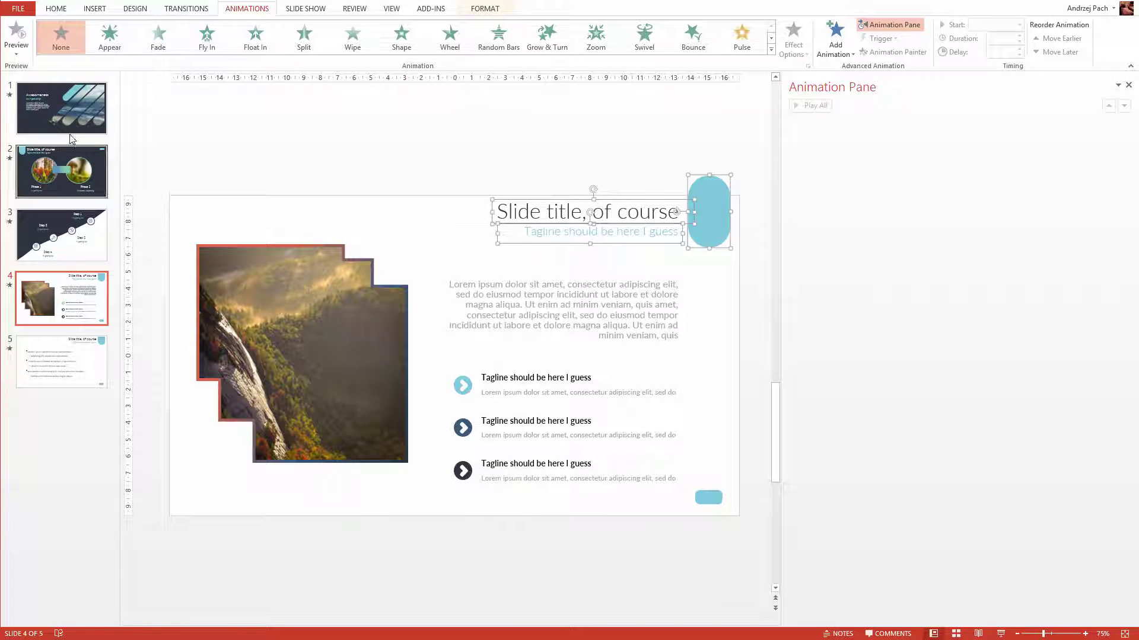
click(51, 109)
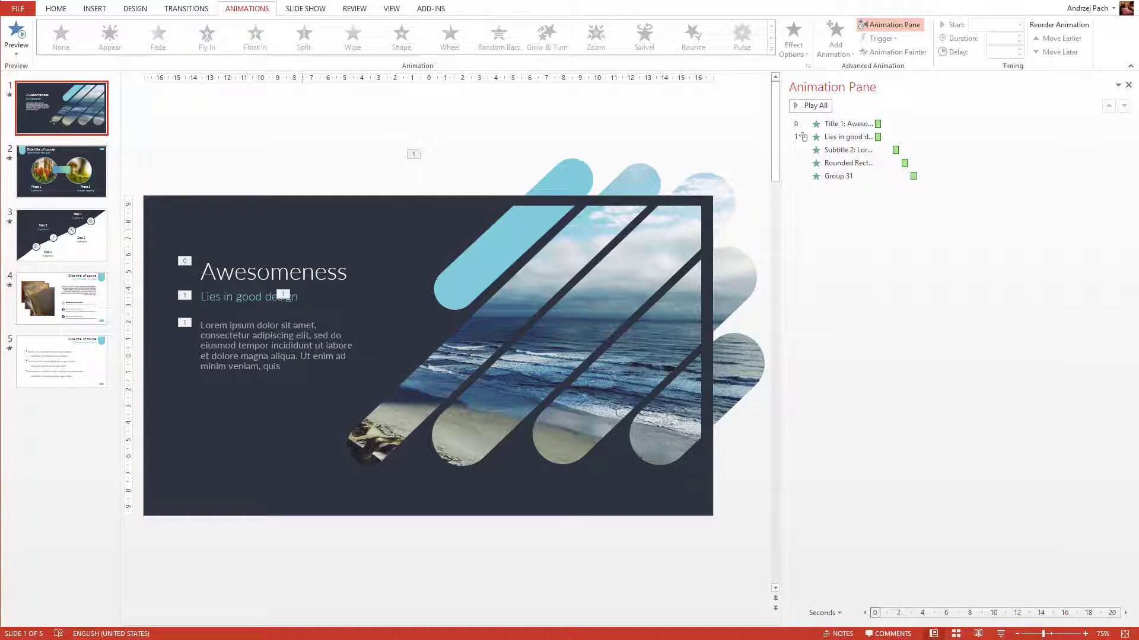
- Copy slide 1's title and tagline onto slide 2, move them up, then delete them again
click(245, 265)
shift+click(276, 318)
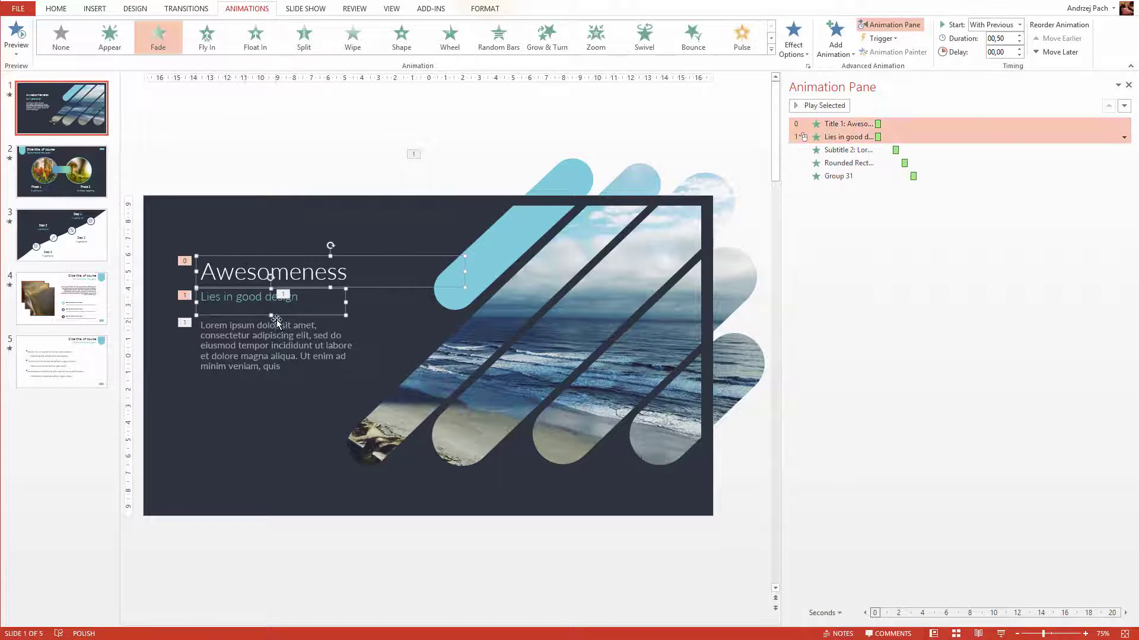
key(ctrl+c)
click(61, 172)
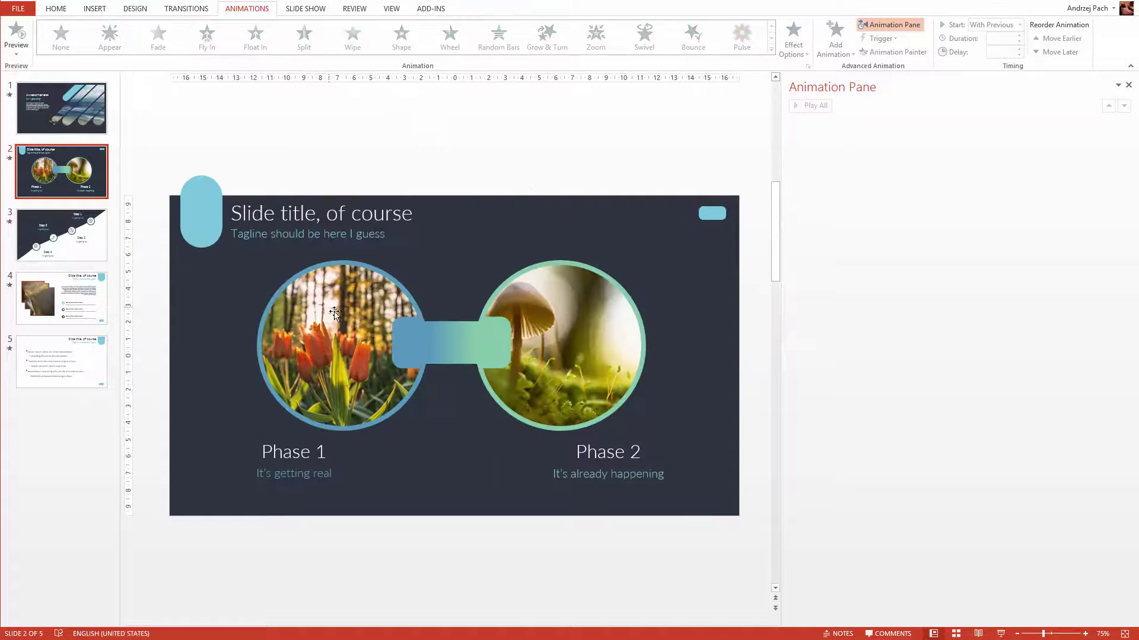
key(ctrl+v)
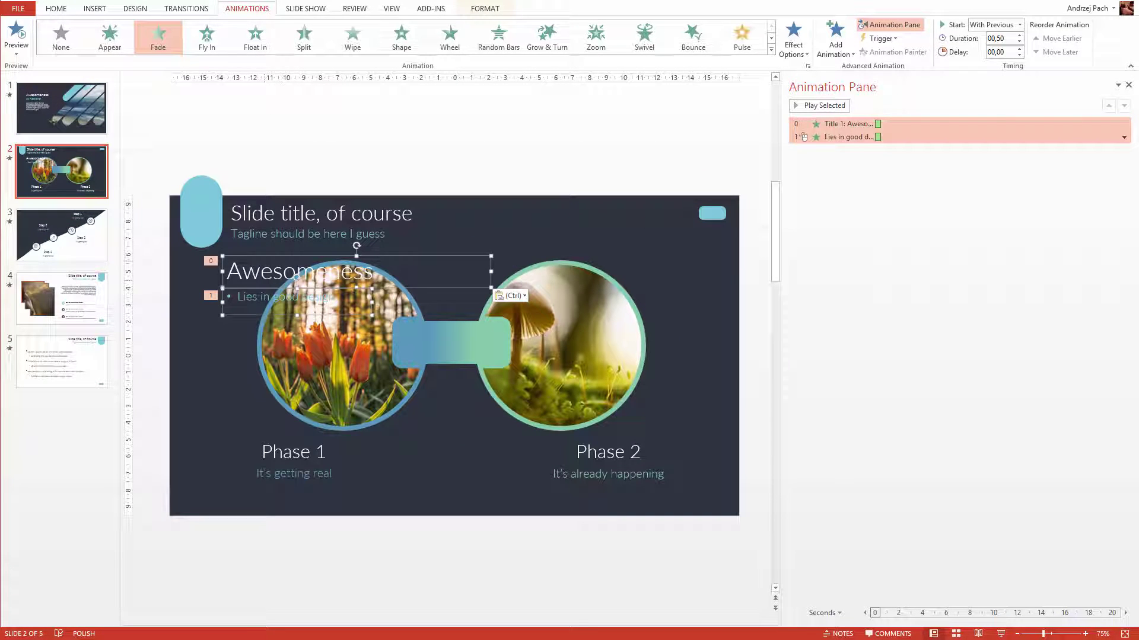
drag(263, 259, 276, 200)
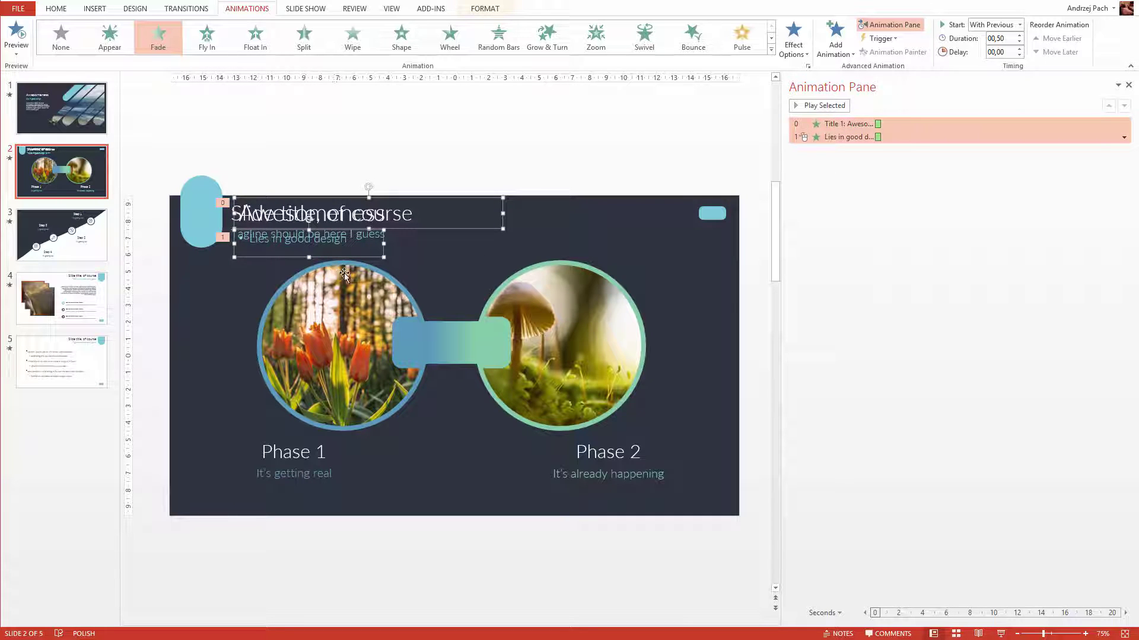
key(Delete)
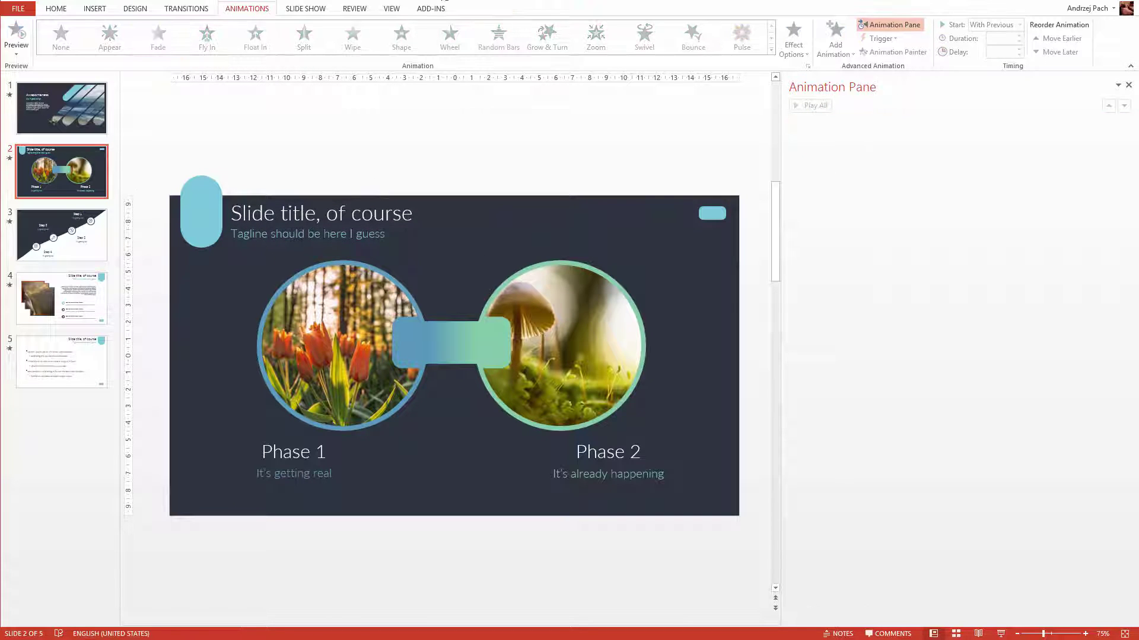
click(41, 110)
- On slide 5, give the bullet text box a Fade entrance and expand it into per-paragraph entries
click(63, 153)
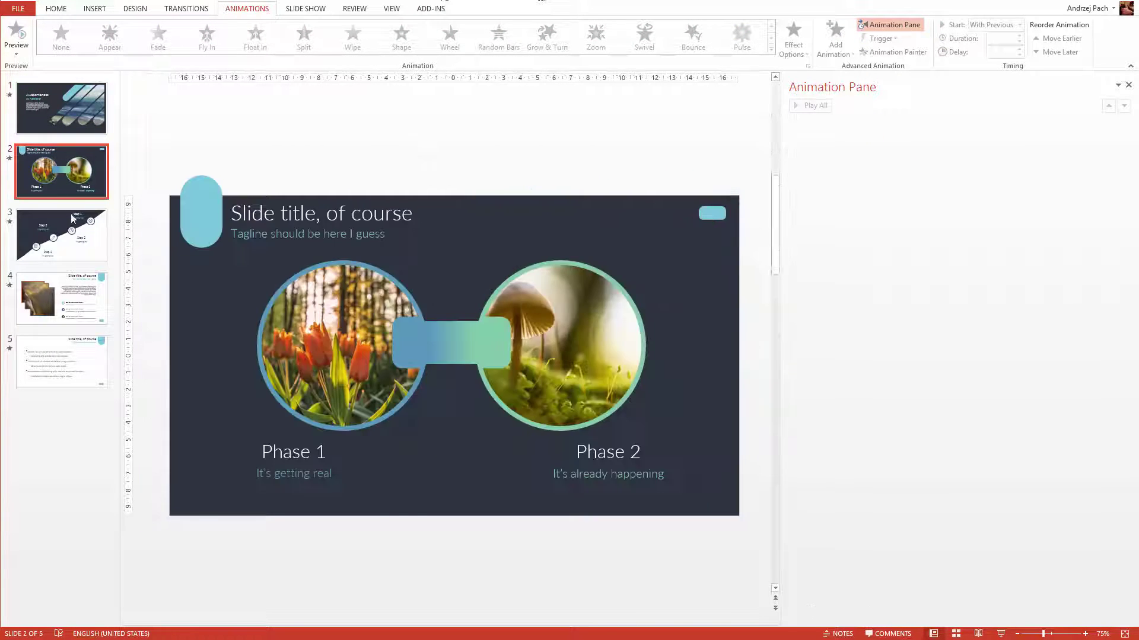
click(62, 237)
click(68, 307)
click(72, 358)
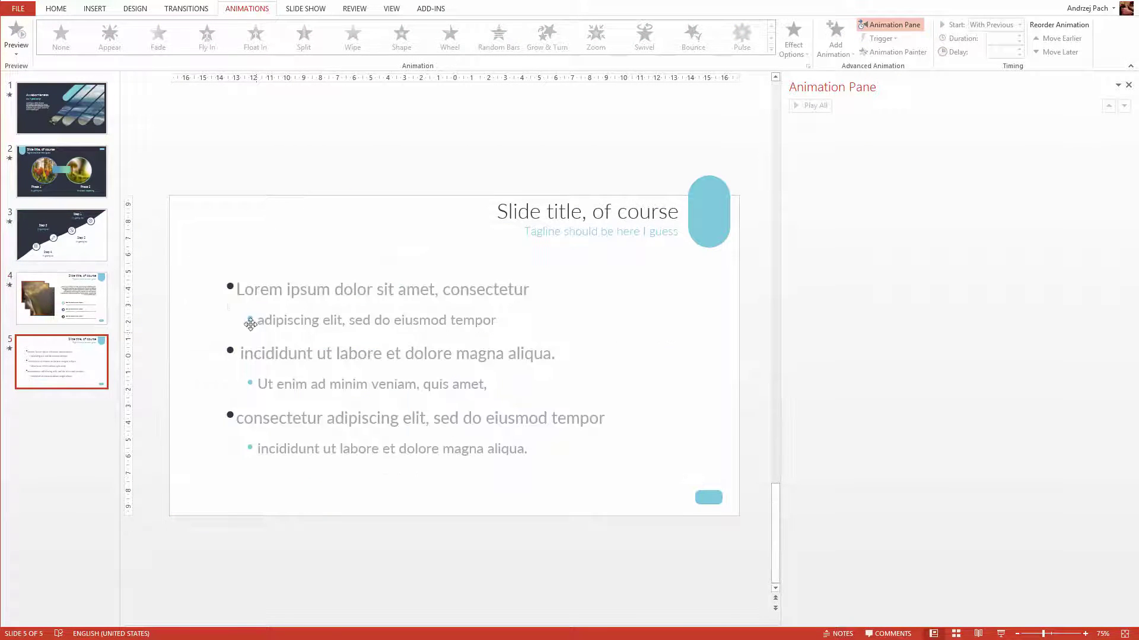
click(270, 272)
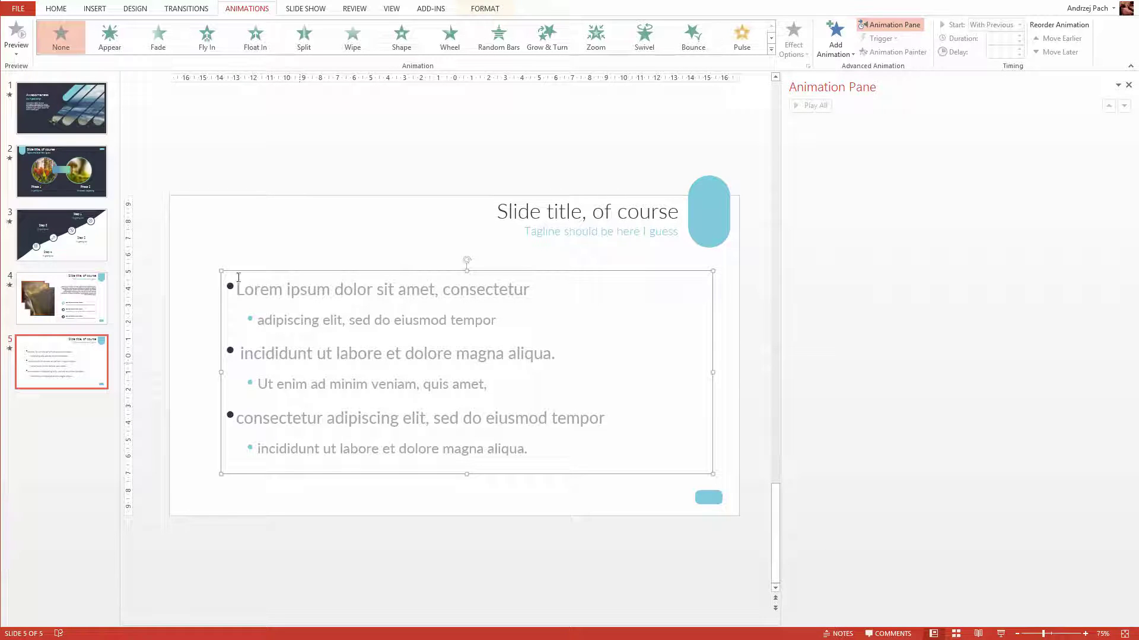
click(159, 46)
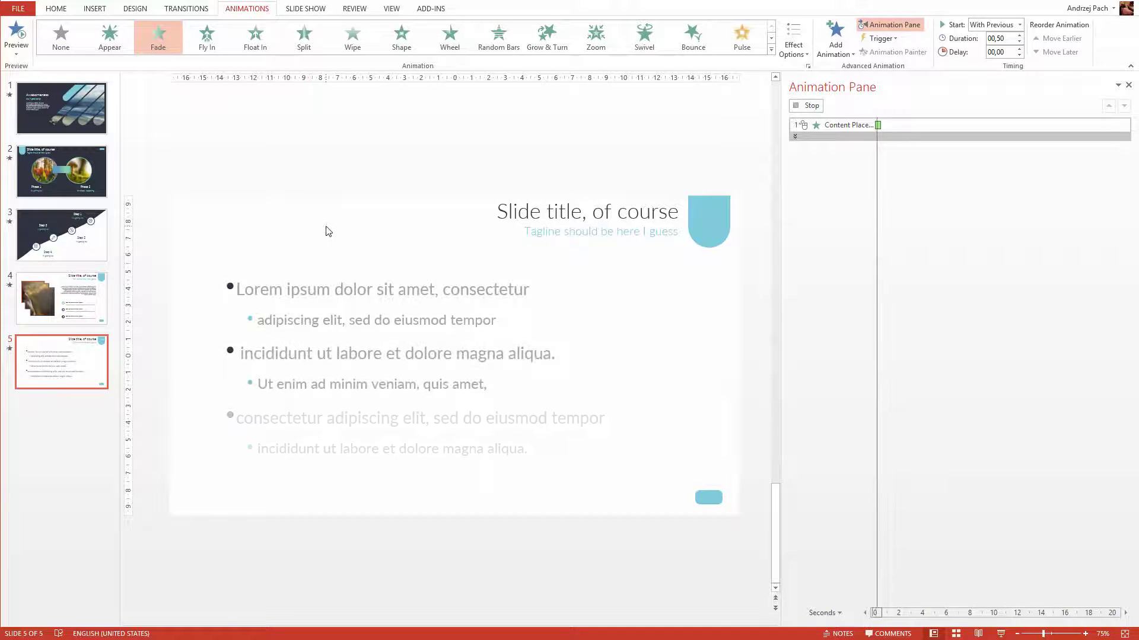
click(842, 138)
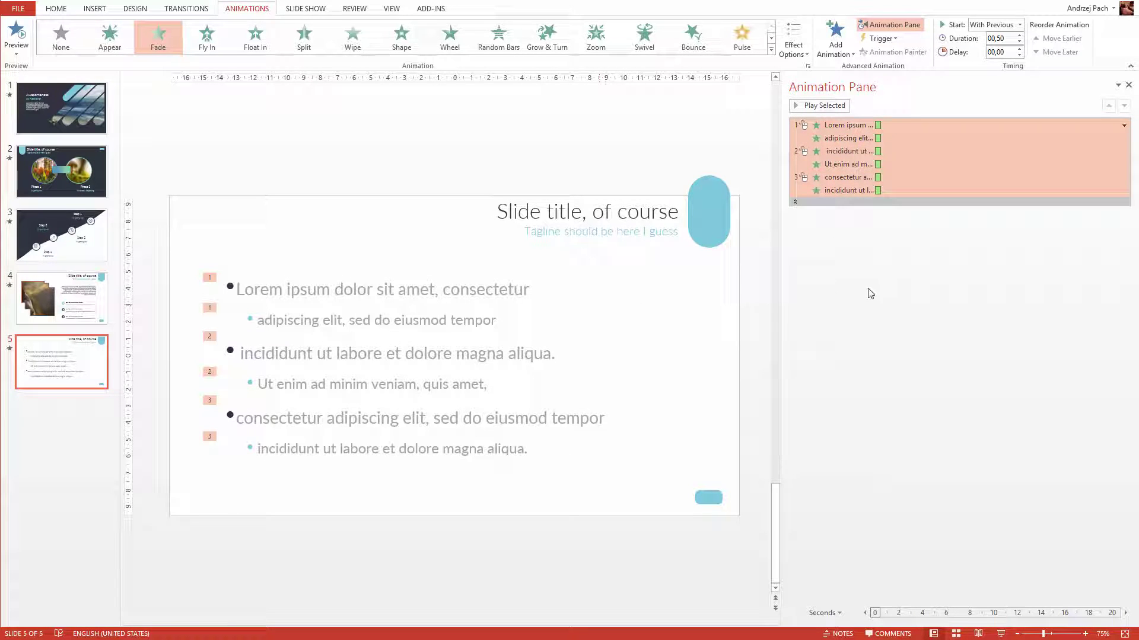
click(376, 186)
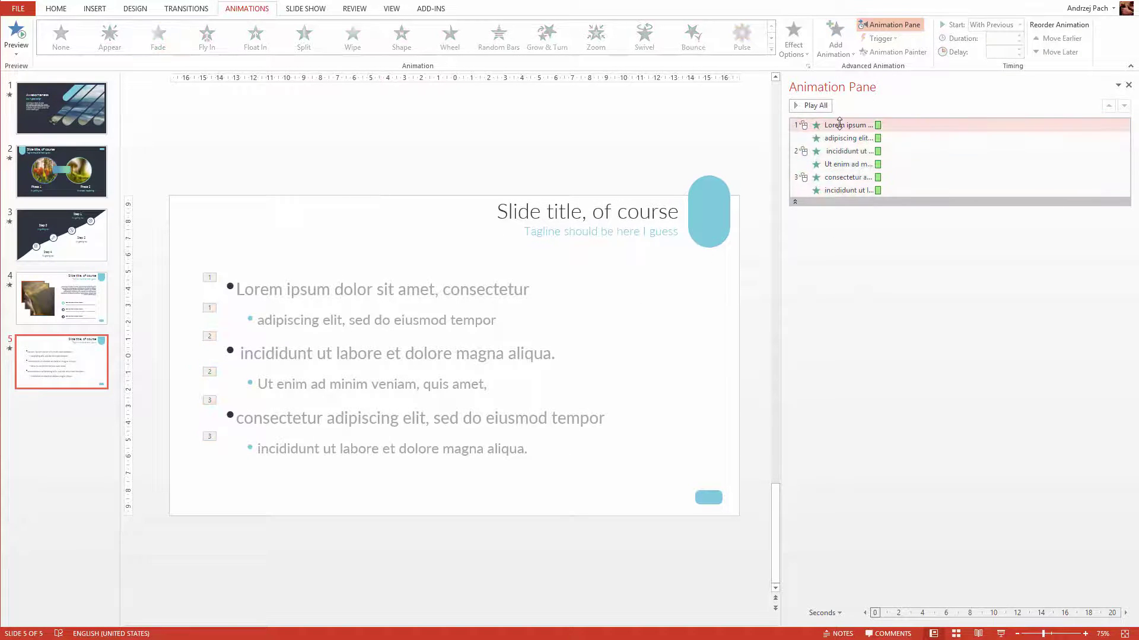
- Set the first bullet's Fade to animate text By word, with a 10% delay between words
double_click(877, 124)
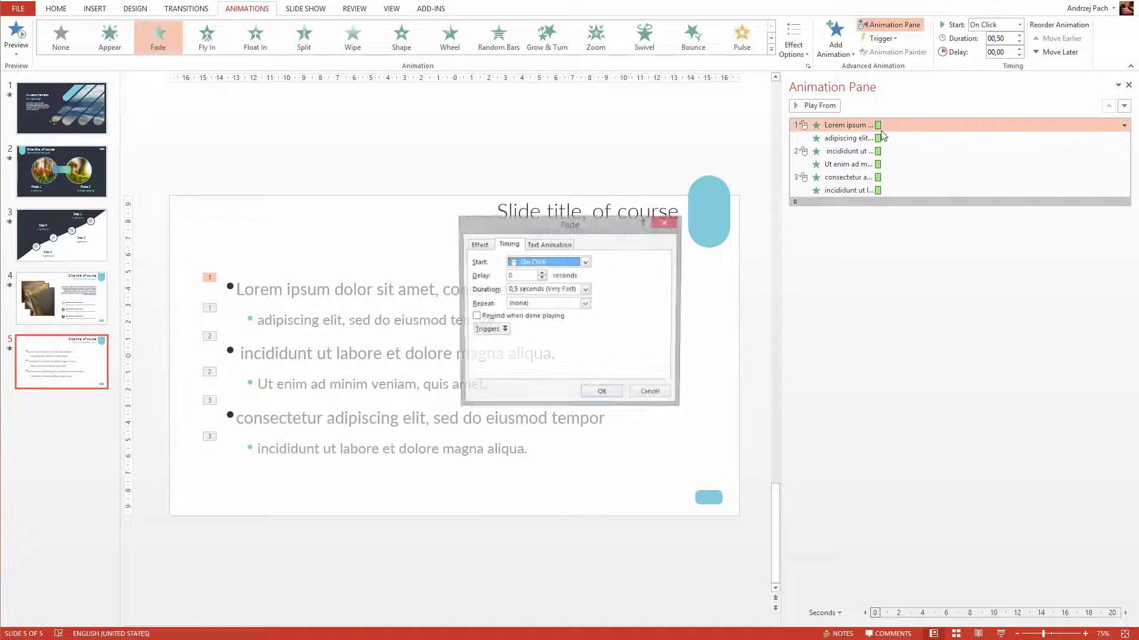
click(475, 246)
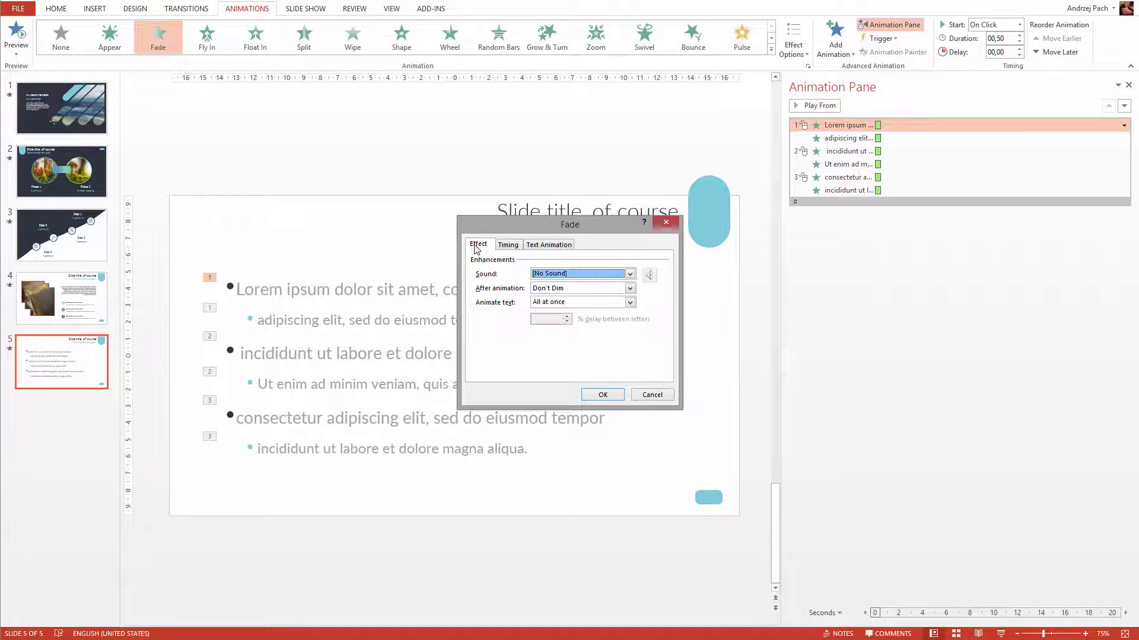
click(587, 303)
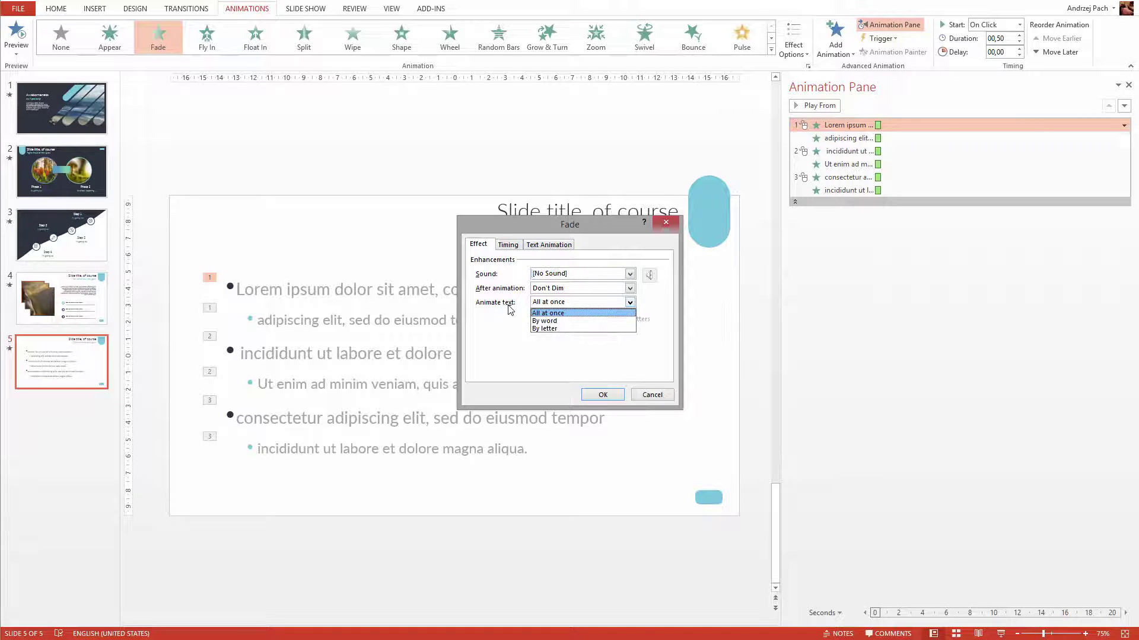
click(569, 321)
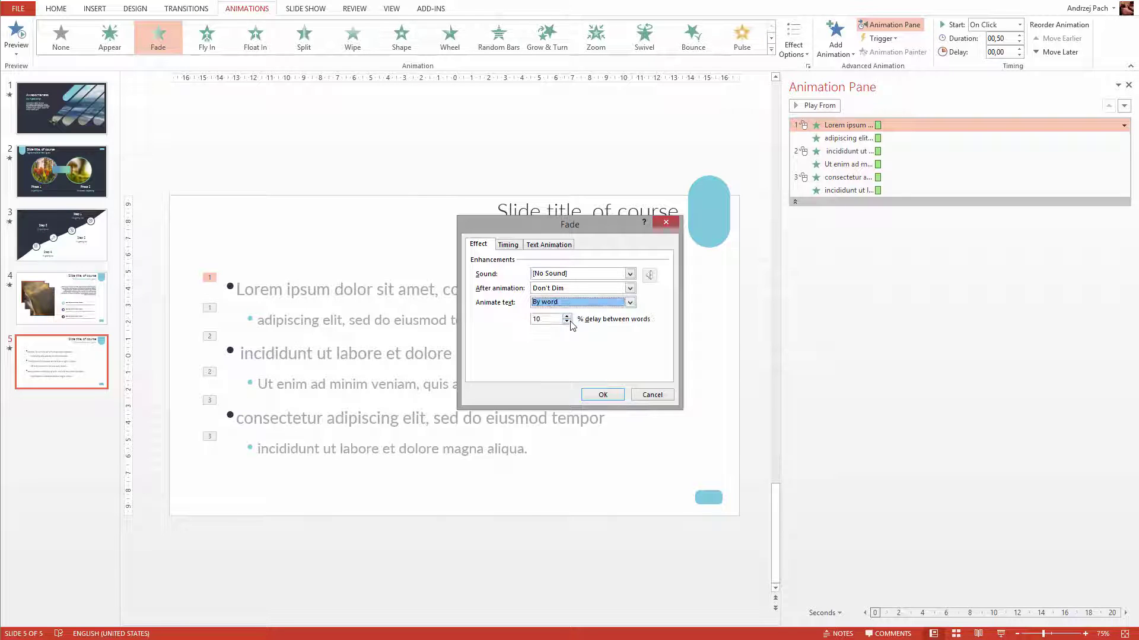
click(602, 393)
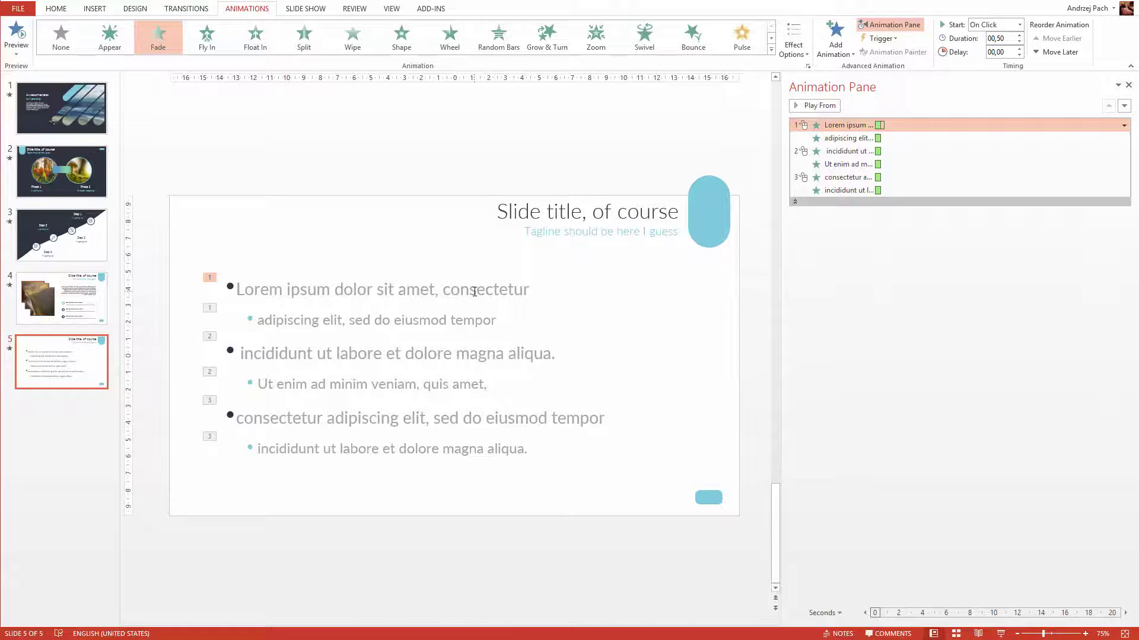
- Preview slide 5 in a slide show through all three bullet groups, then return to editing
key(shift+F5)
click(283, 260)
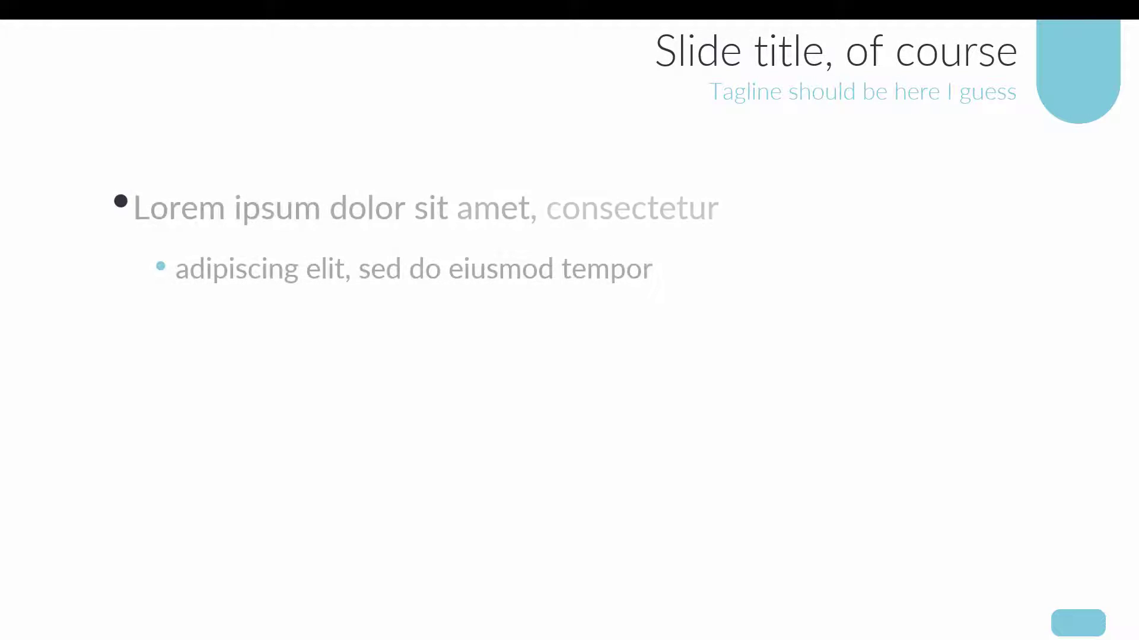
click(283, 261)
click(284, 261)
click(271, 369)
click(271, 369)
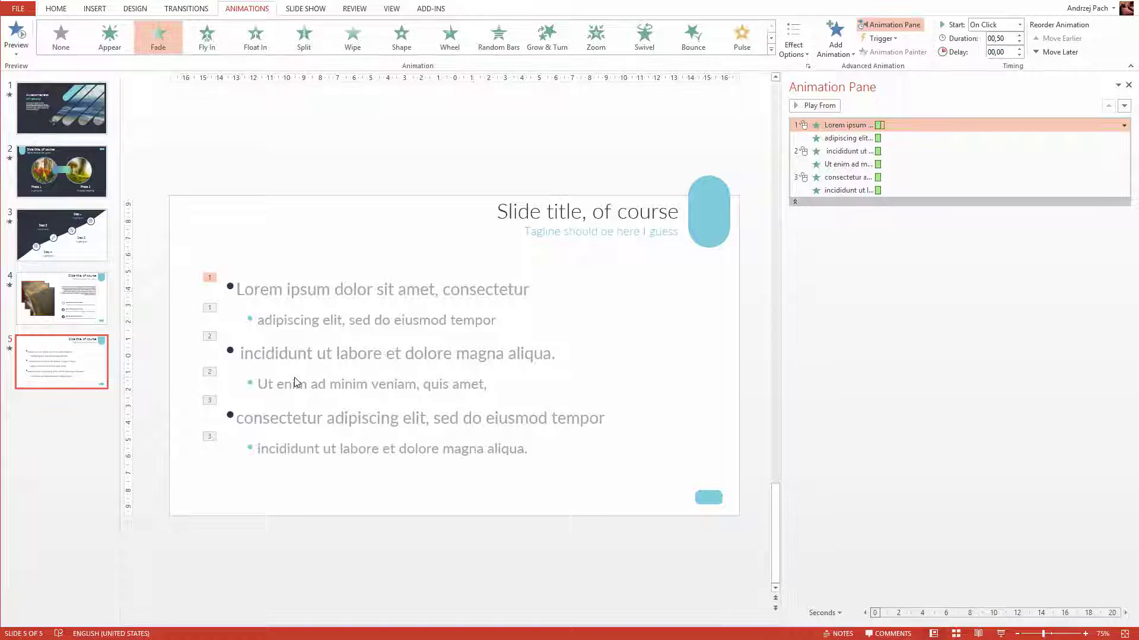
click(296, 354)
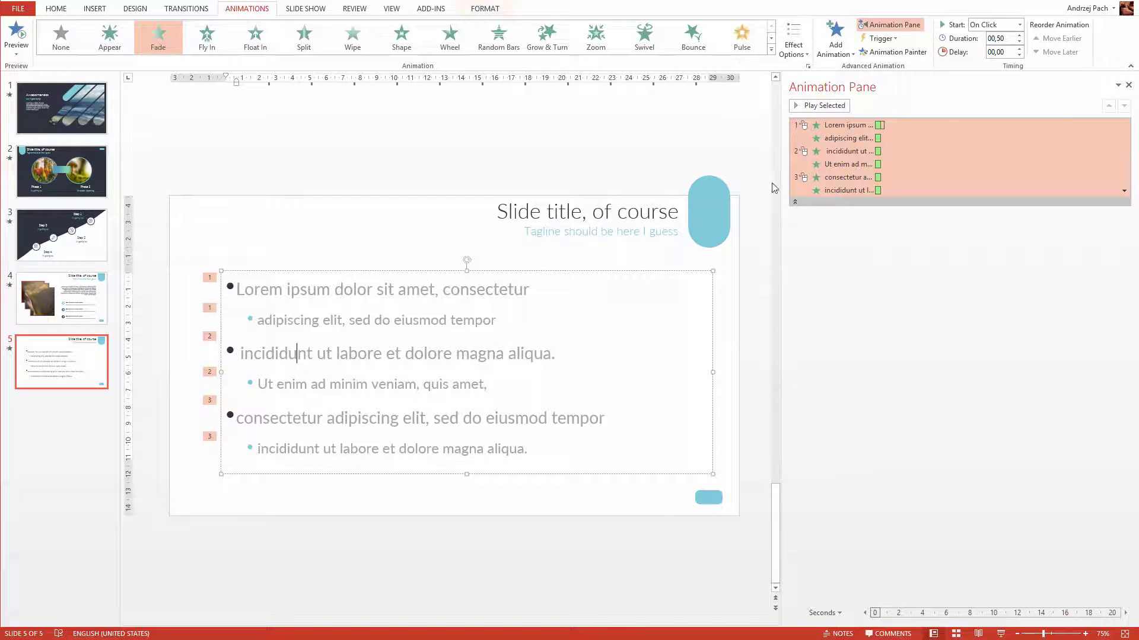
- Make the 'Lorem ipsum' bullet's Fade dim to a colour after the animation finishes
click(849, 151)
click(450, 164)
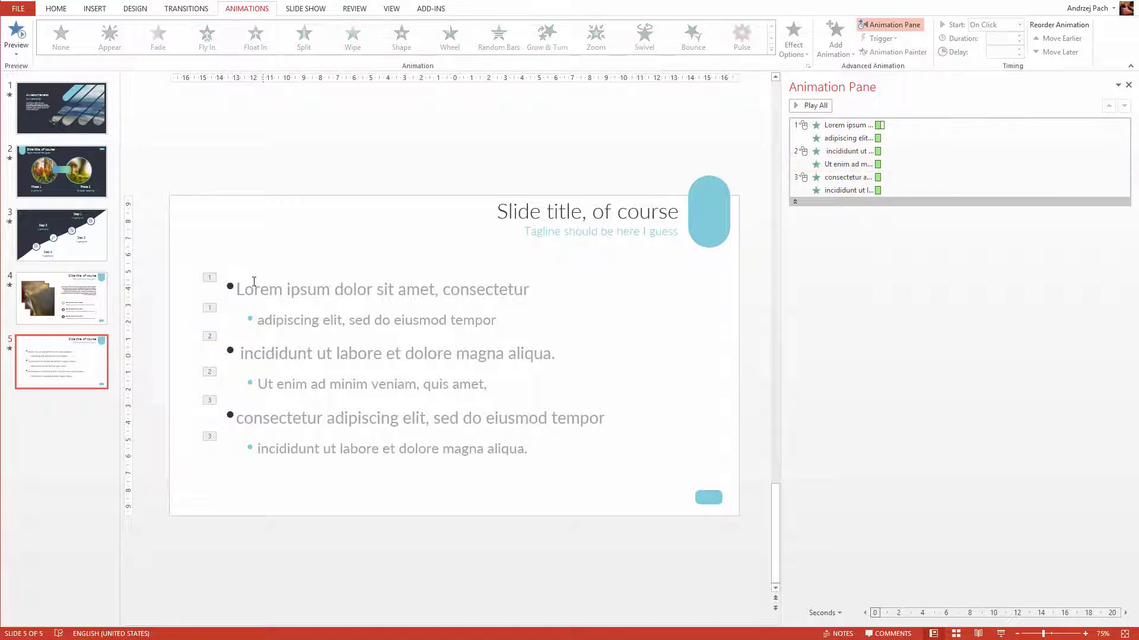
click(254, 289)
click(899, 284)
double_click(848, 125)
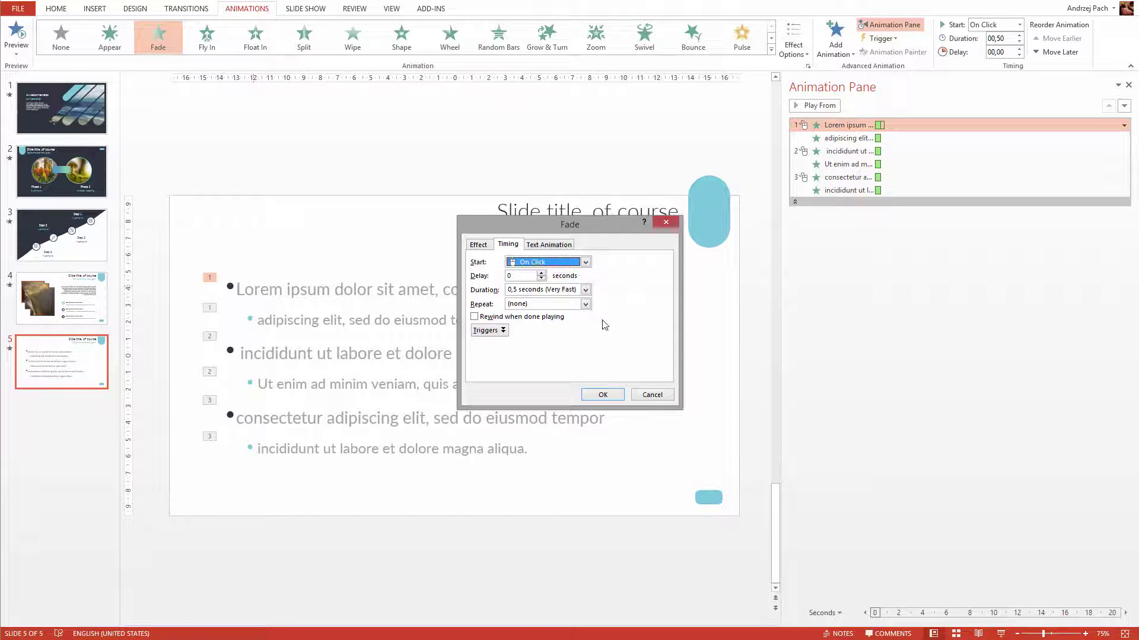
click(480, 245)
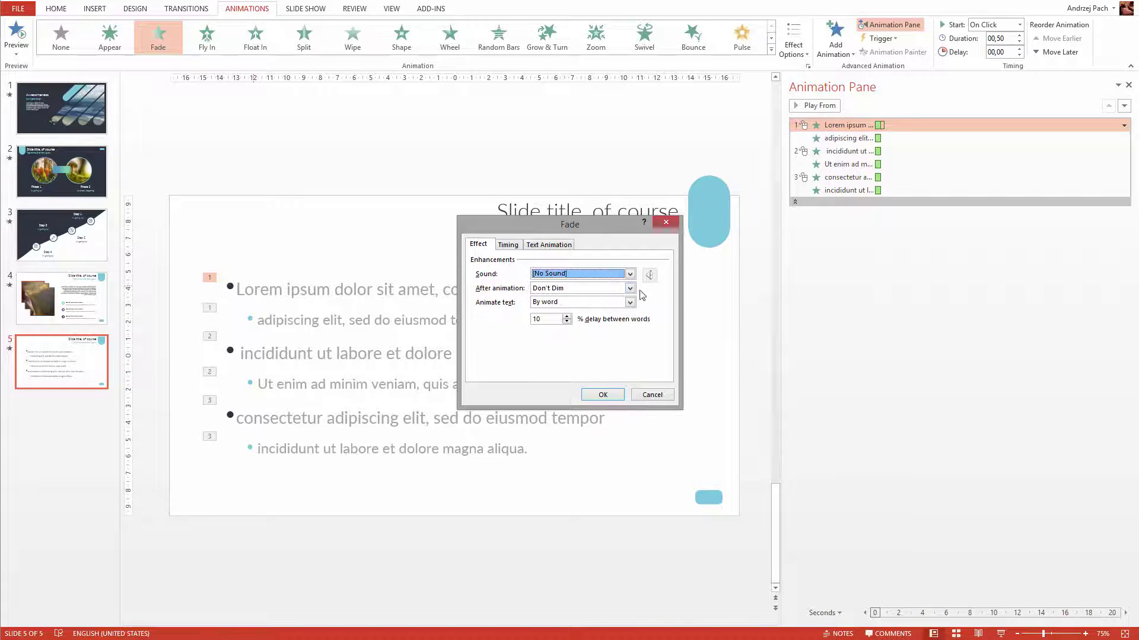
click(613, 289)
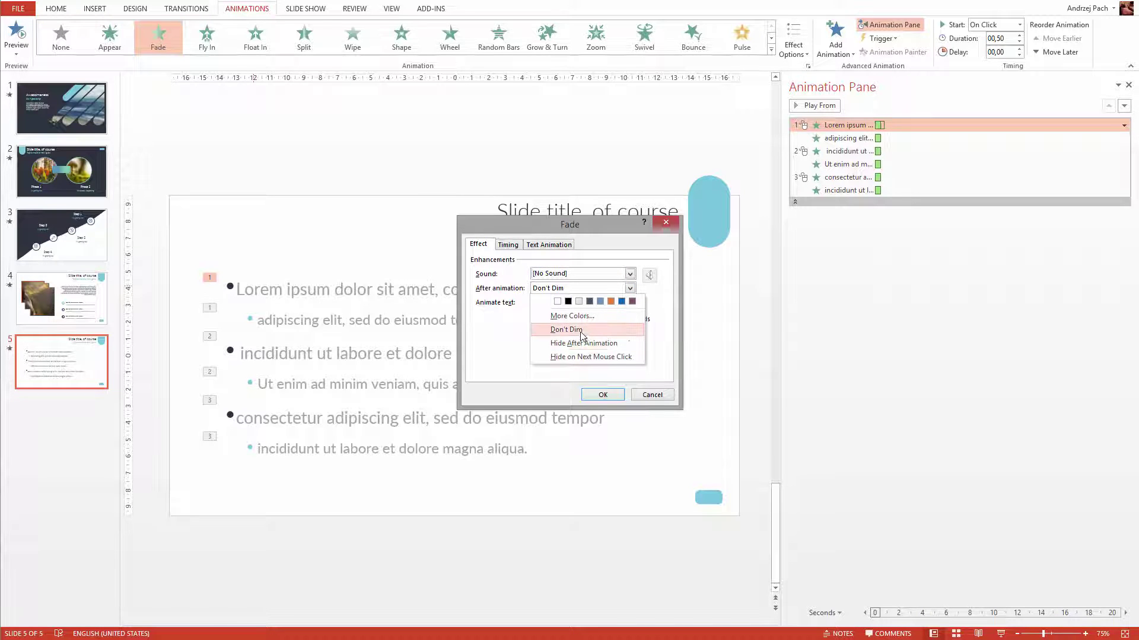
click(579, 302)
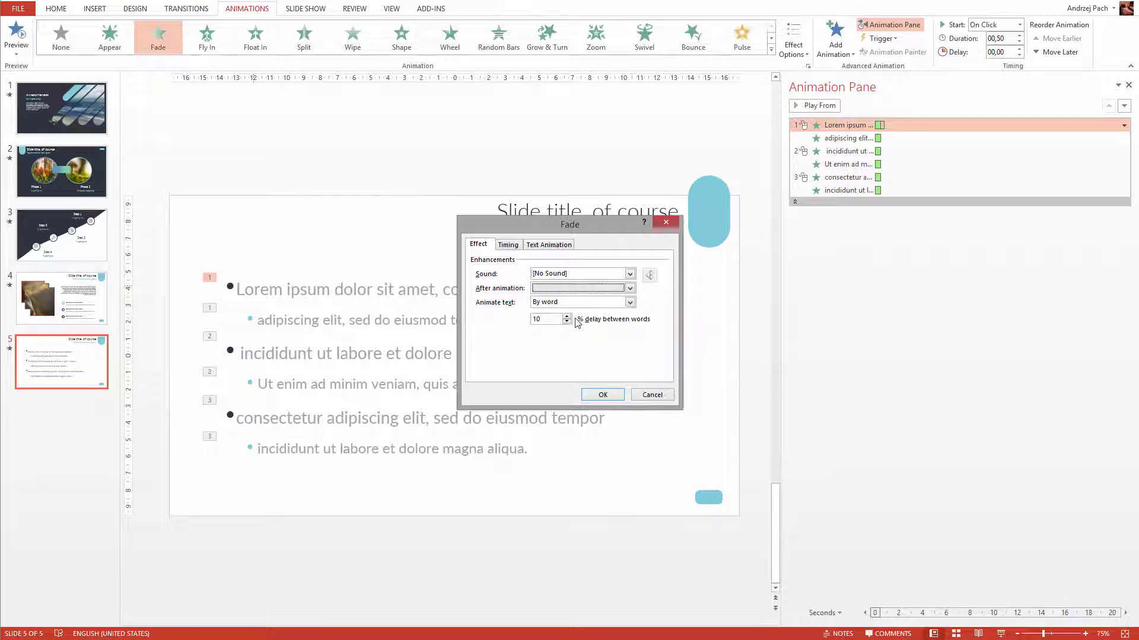
click(602, 395)
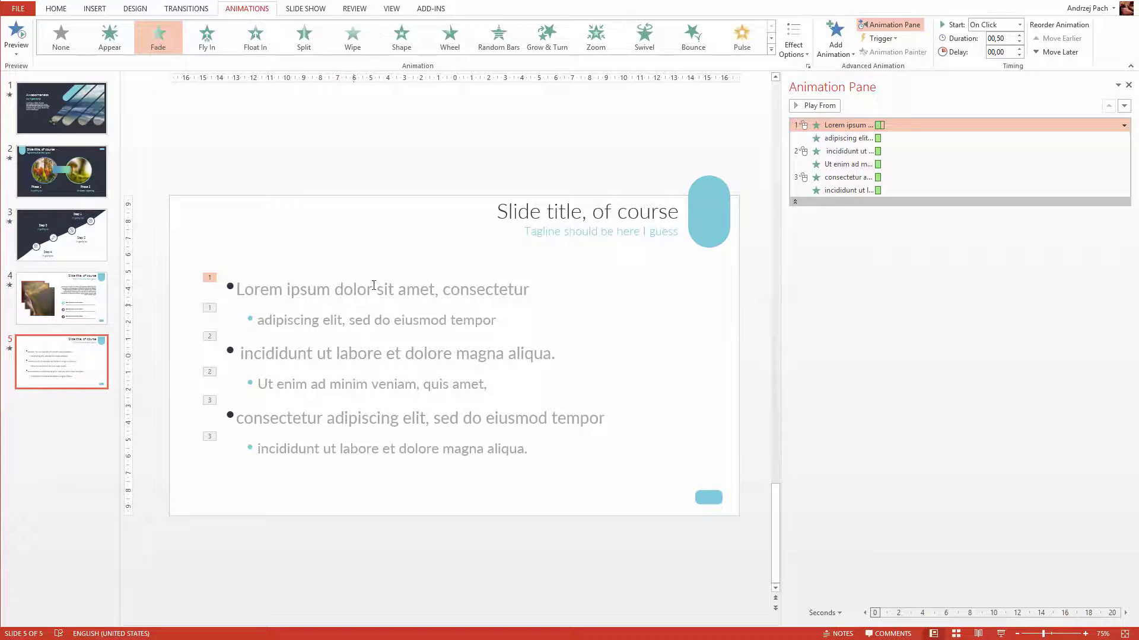
click(345, 220)
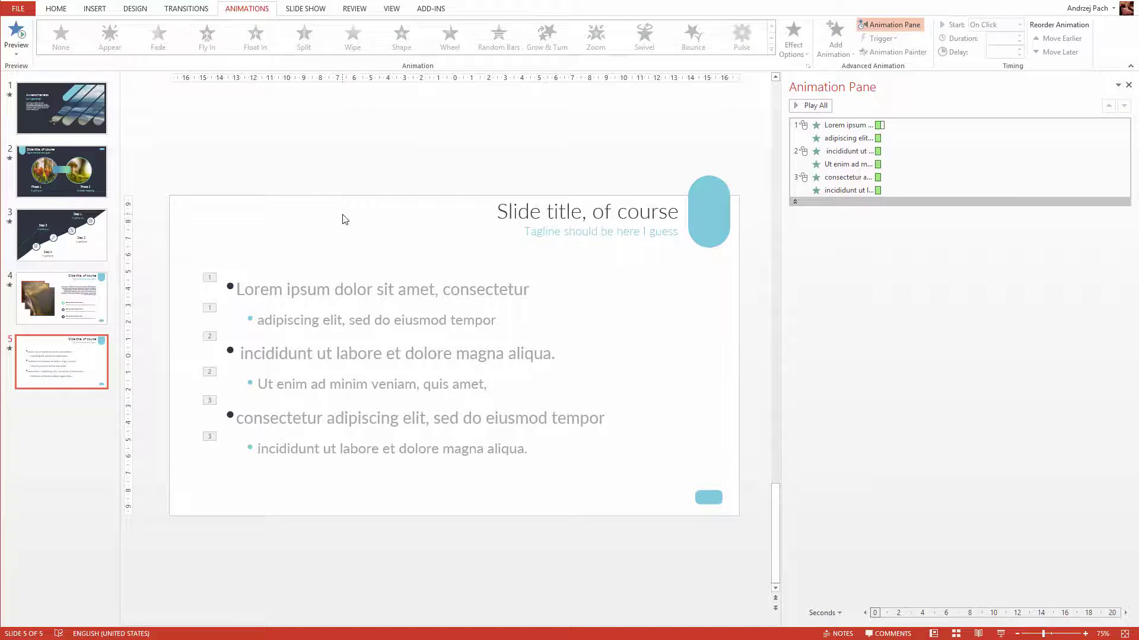
- Preview the slide 5 bullet animations in a slide show and review their effect settings
key(shift+F5)
click(344, 220)
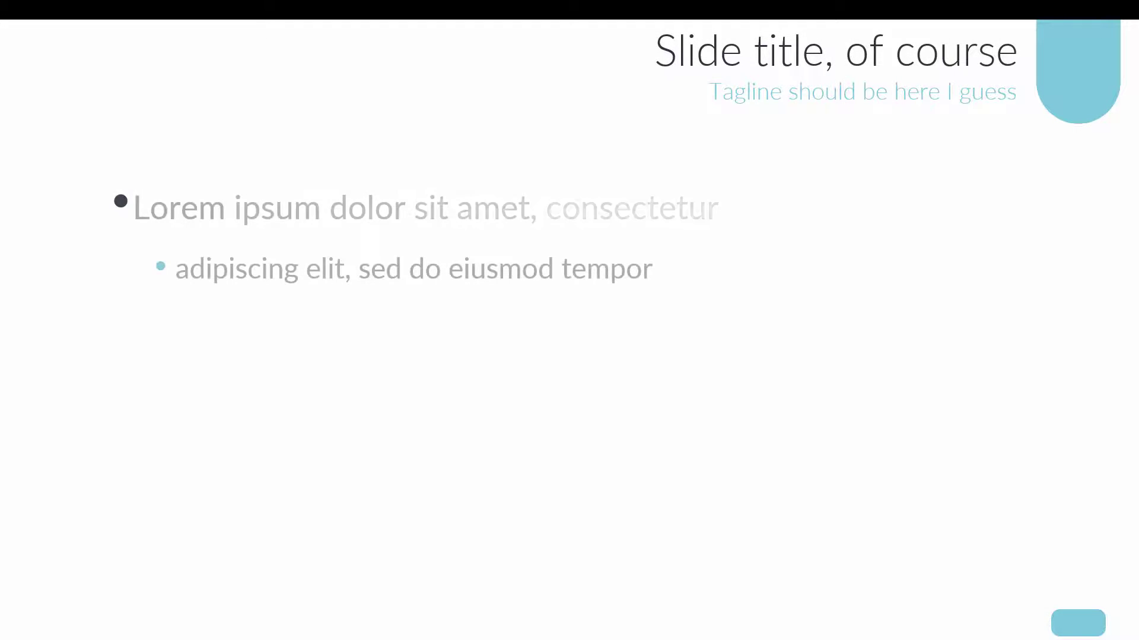
click(344, 219)
click(419, 228)
key(Escape)
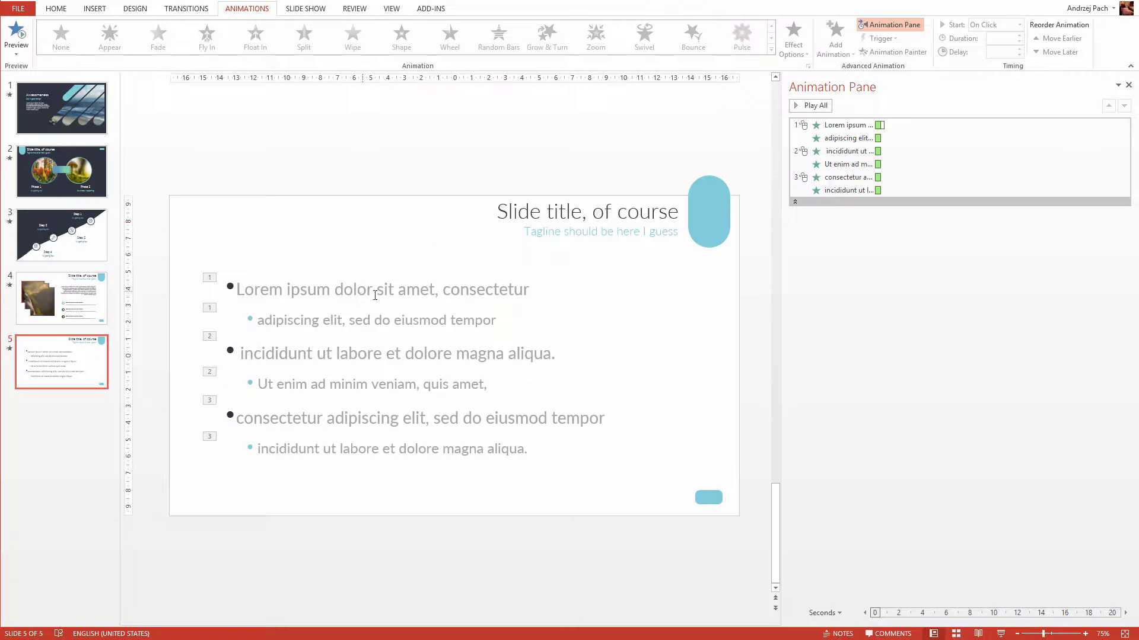
drag(267, 289, 530, 290)
click(381, 320)
double_click(886, 150)
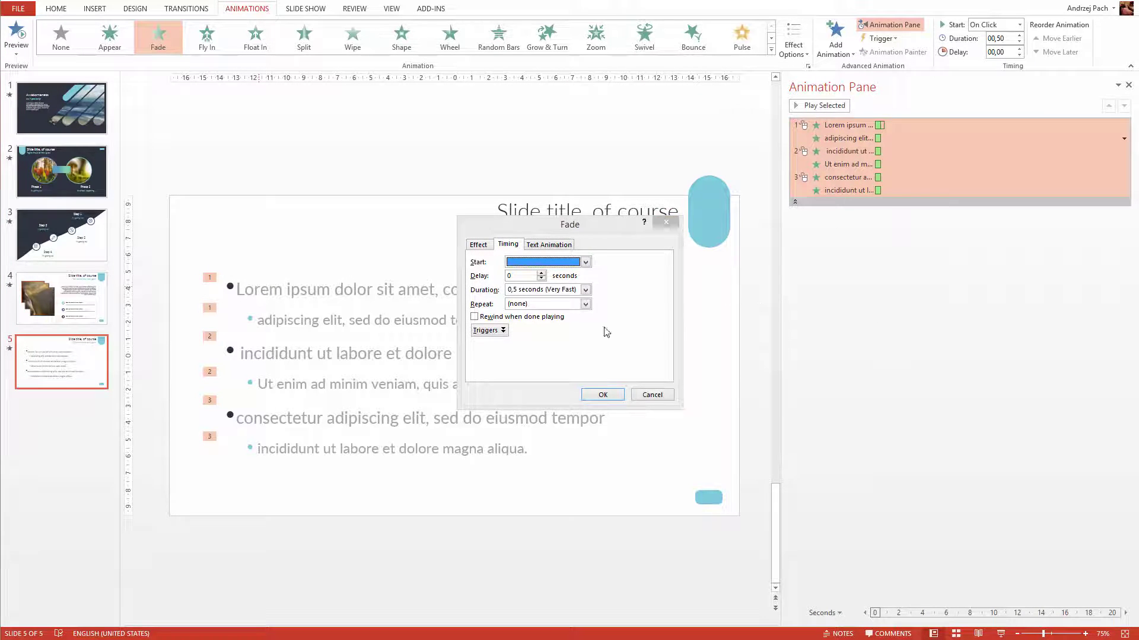
click(603, 394)
click(877, 301)
- Make the 'adipiscing elit' line's Fade dim to a colour after animation
double_click(879, 138)
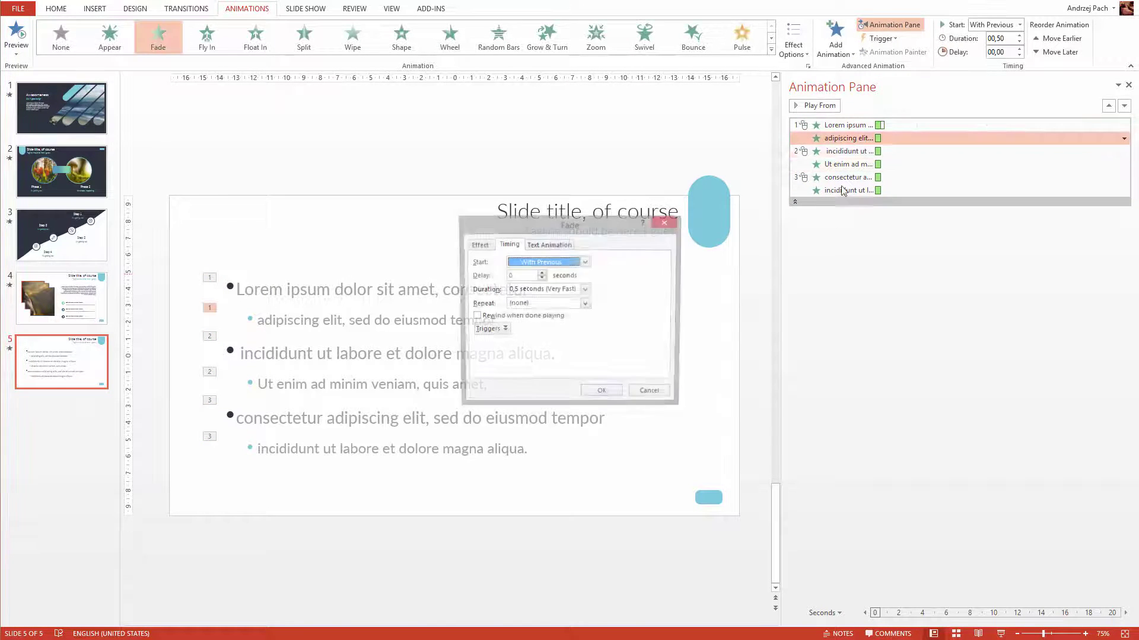
click(478, 244)
click(550, 289)
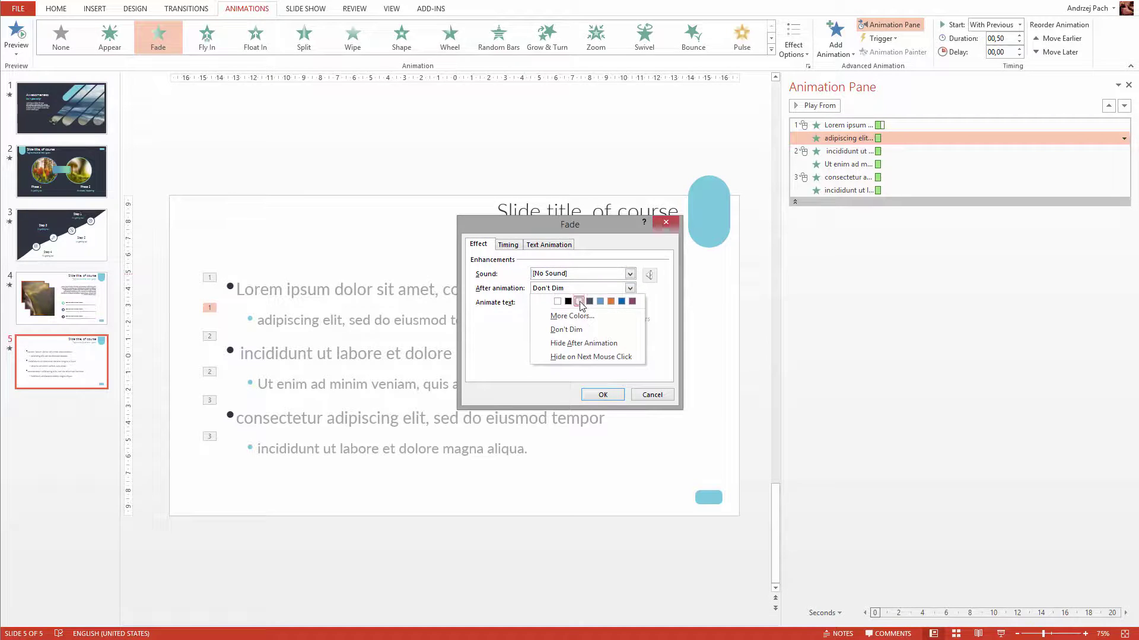
click(566, 277)
click(603, 395)
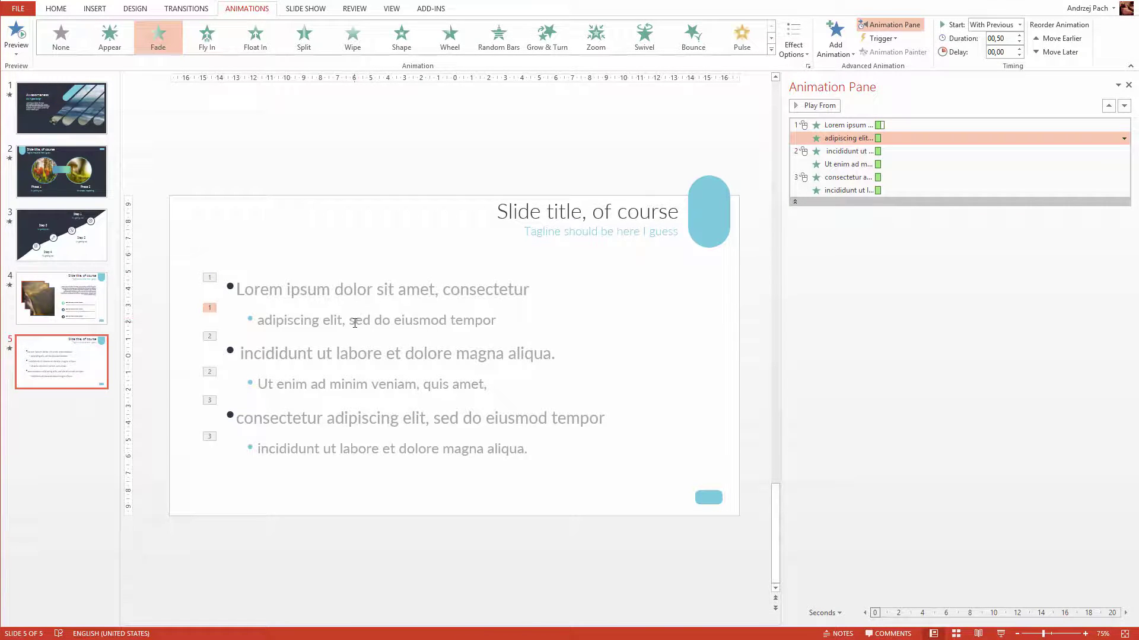
click(372, 354)
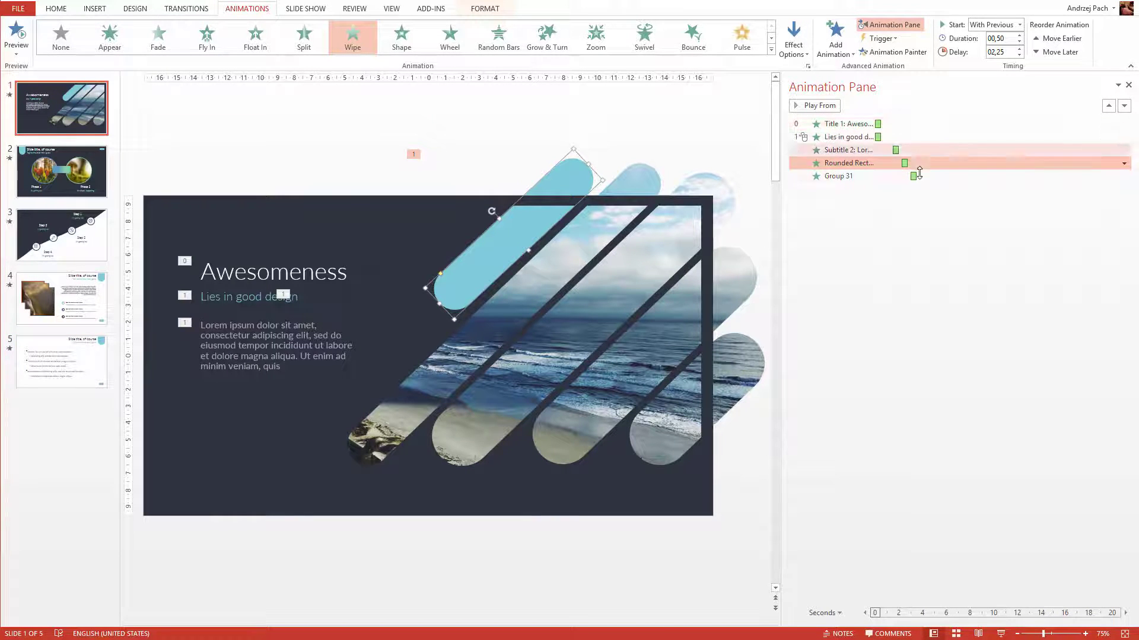
- Stretch the 'Lies in good design' timeline bar so its fade lasts 09,70 seconds
right_click(851, 146)
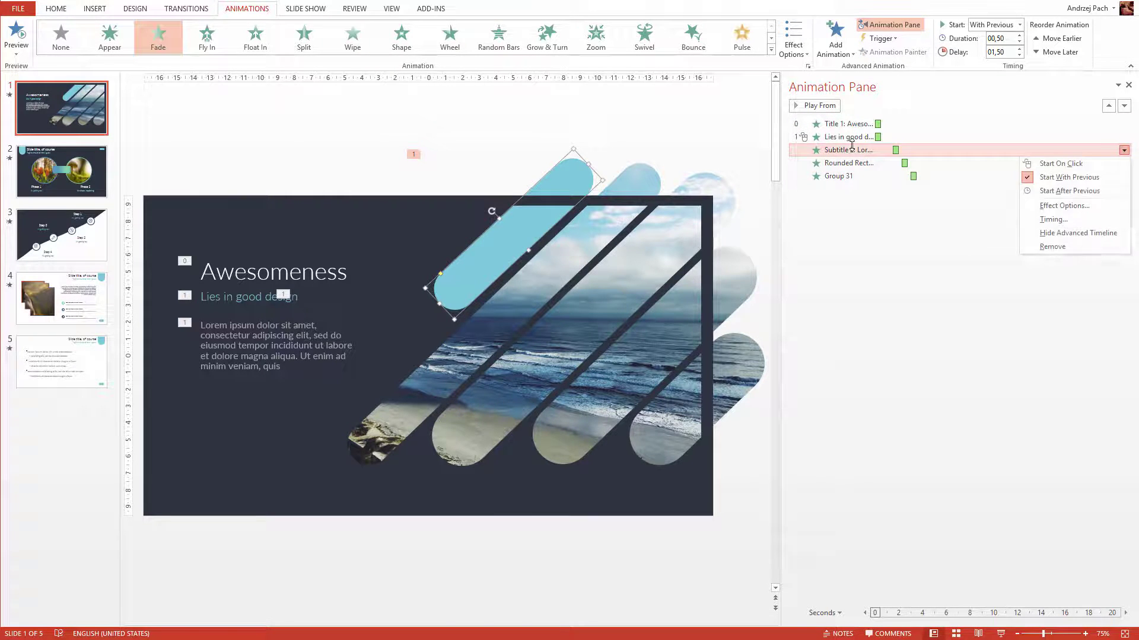
click(1050, 233)
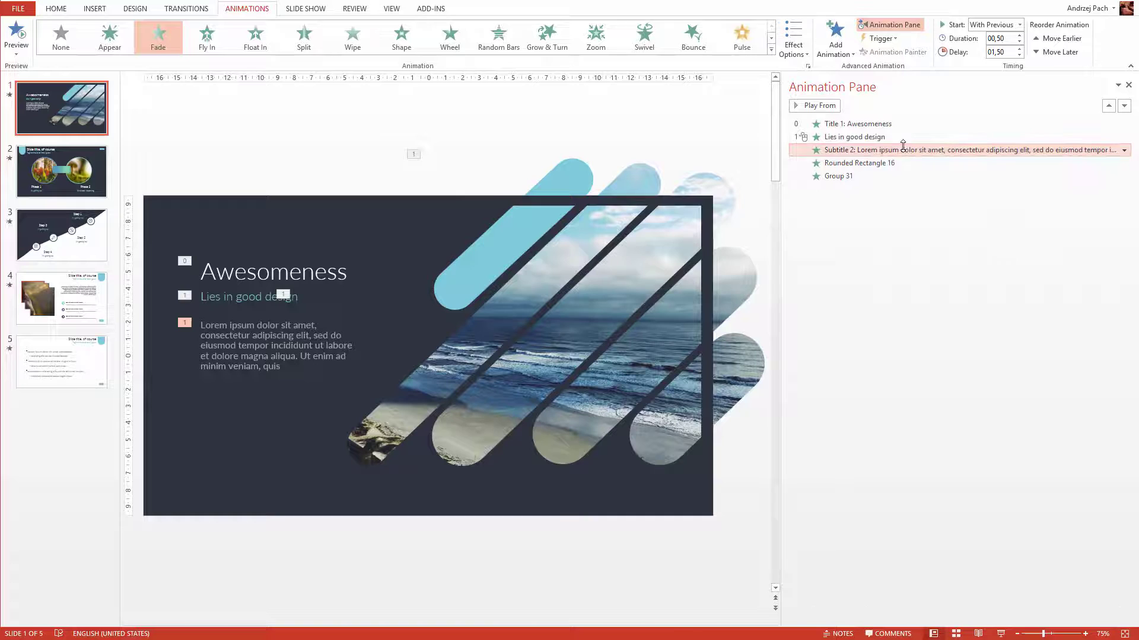
click(855, 138)
click(856, 149)
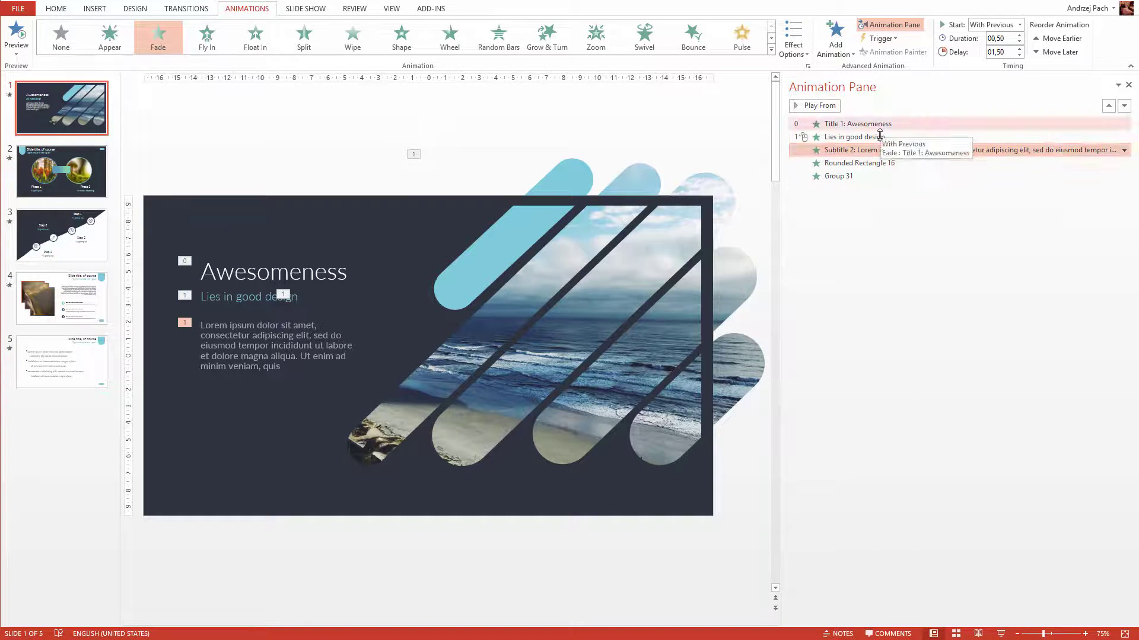
click(877, 137)
click(1124, 137)
click(1044, 221)
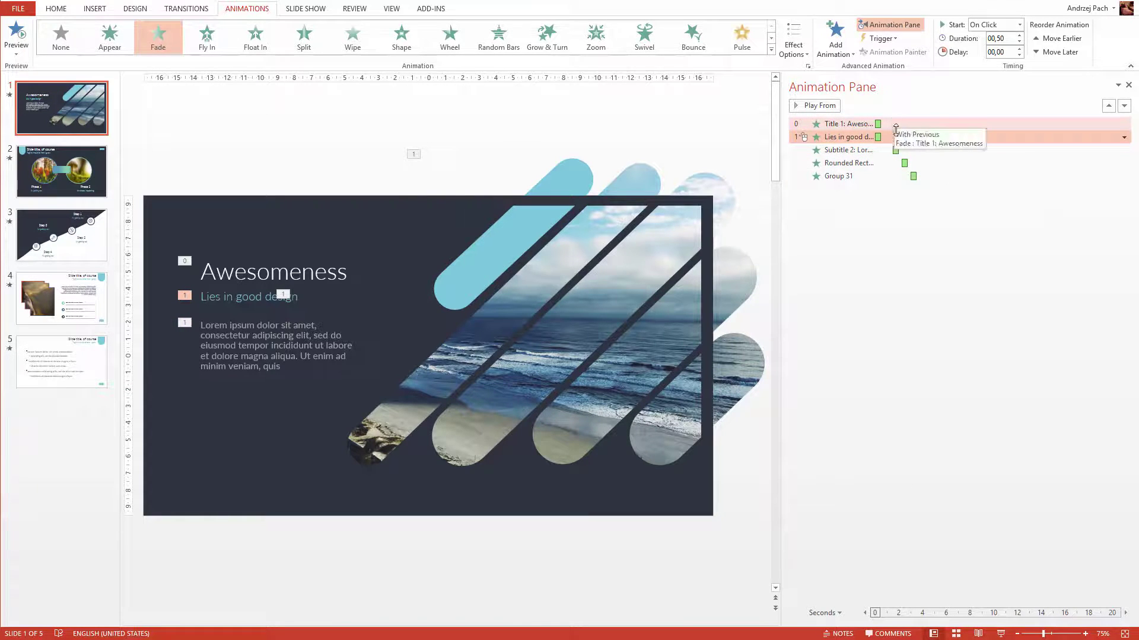
drag(882, 136, 989, 137)
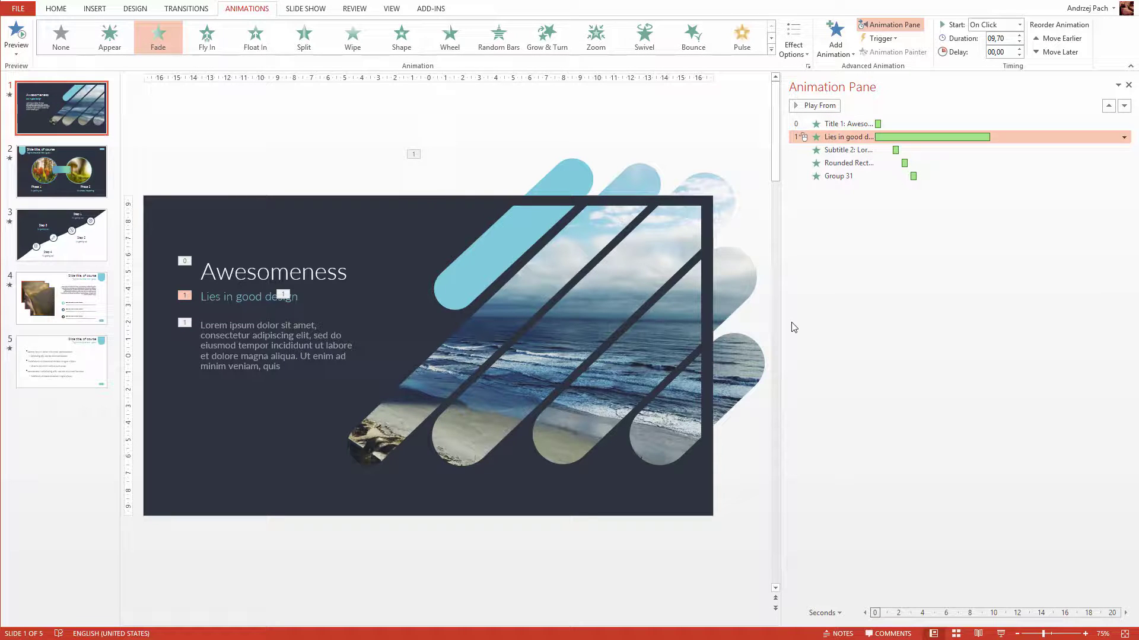